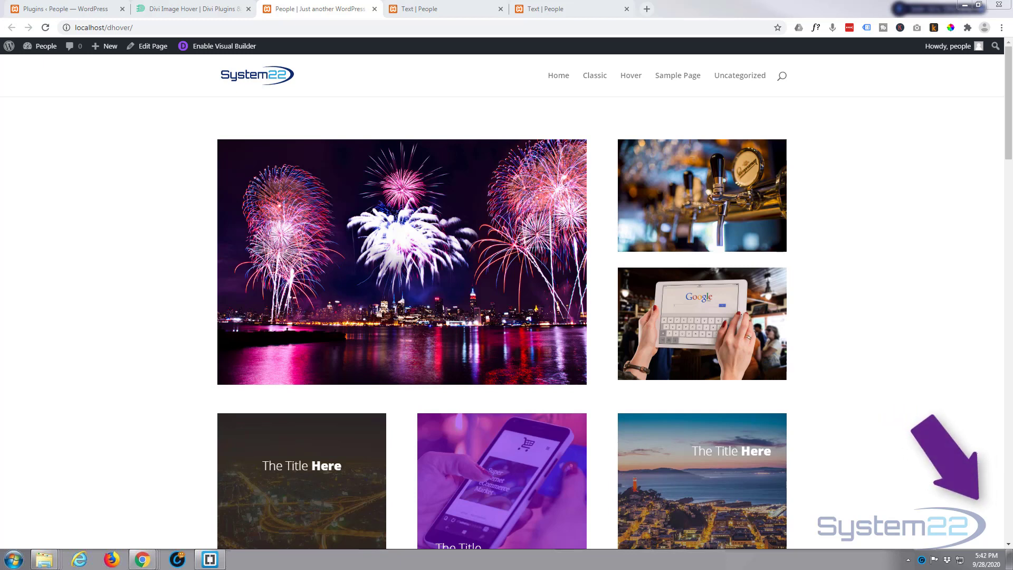
Preview the hover-effect demo images, then switch to the Divi Image Hover product page.
{"action": "mouse_move", "coordinate": [493, 280]}
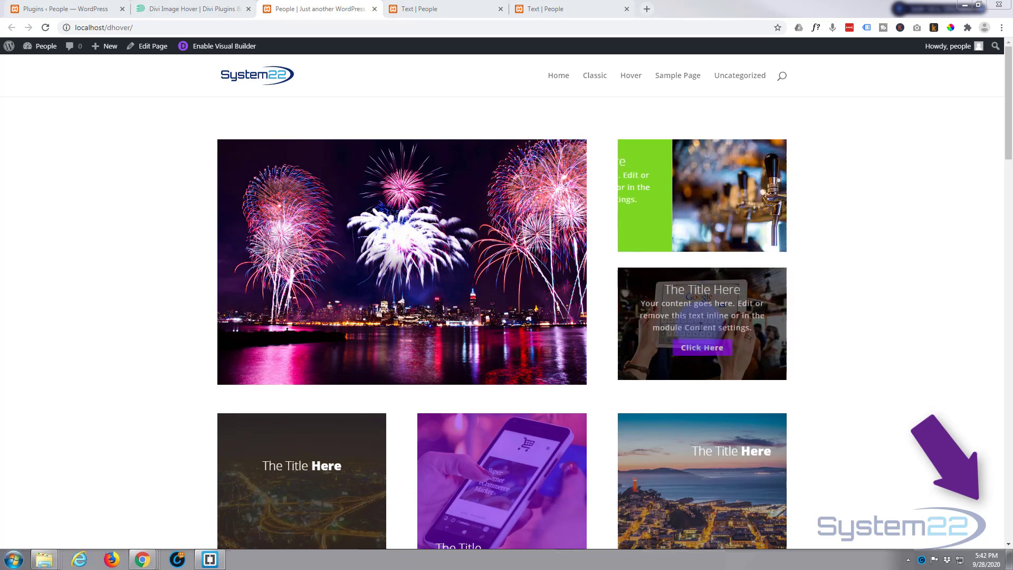
{"action": "mouse_move", "coordinate": [688, 461]}
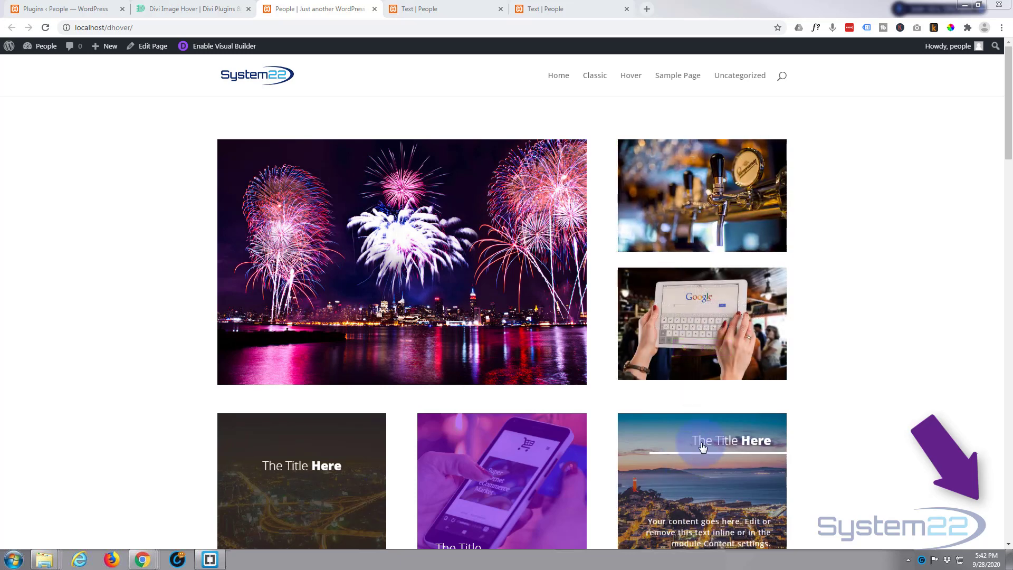
{"action": "scroll", "coordinate": [906, 344], "scroll_direction": "down", "scroll_amount": 3}
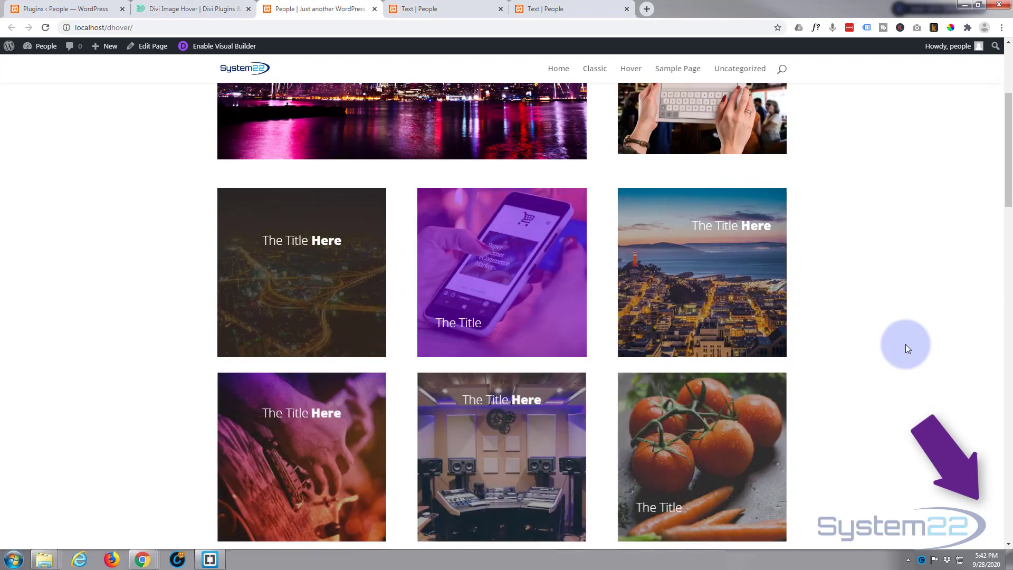
{"action": "scroll", "coordinate": [905, 344], "scroll_direction": "up", "scroll_amount": 4}
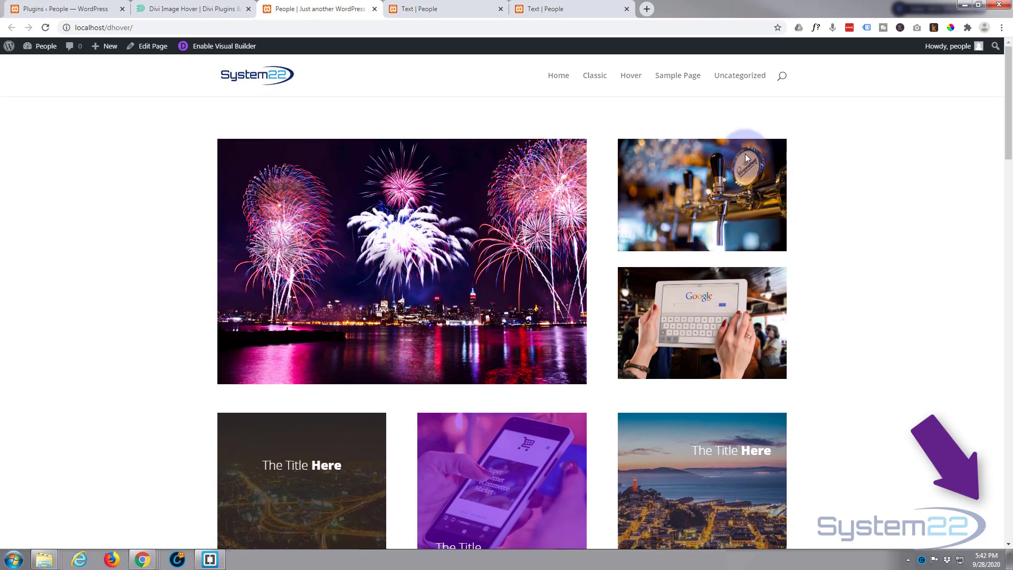
{"action": "left_click", "coordinate": [193, 9]}
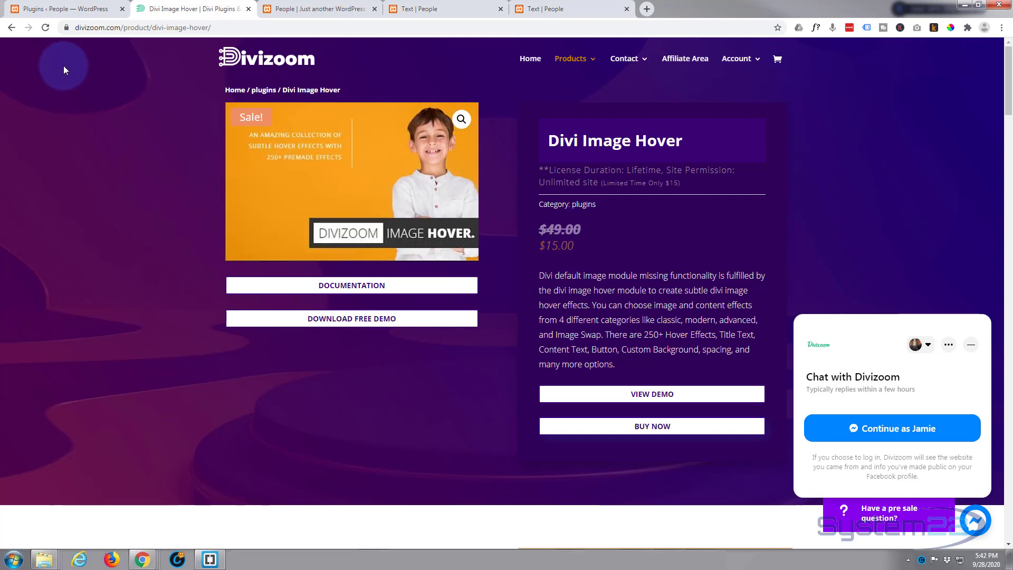
Switch to the 'Text | People' page and preview the house image's hover effect.
{"action": "left_click", "coordinate": [444, 7]}
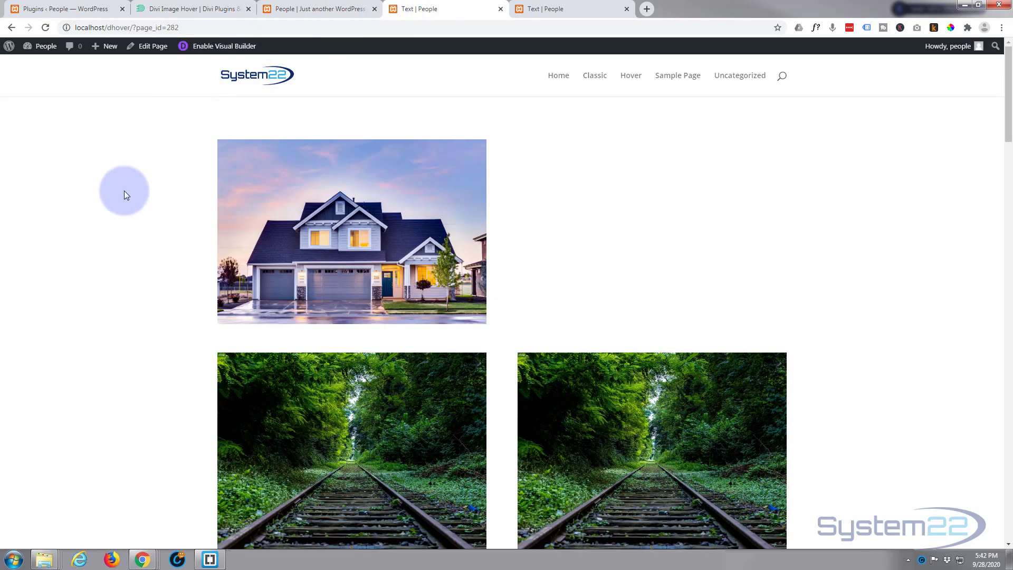
{"action": "mouse_move", "coordinate": [316, 247]}
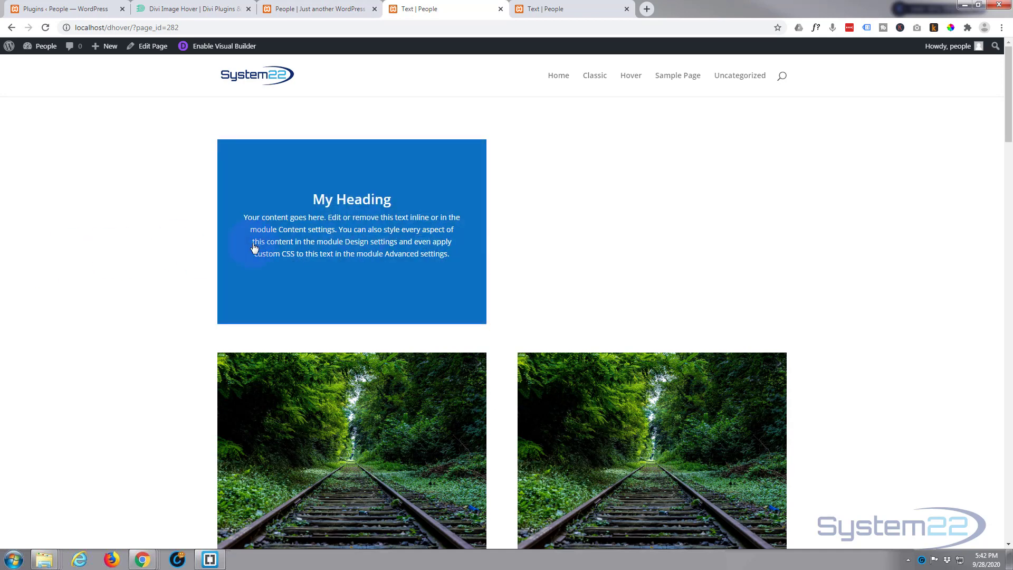
{"action": "mouse_move", "coordinate": [351, 241]}
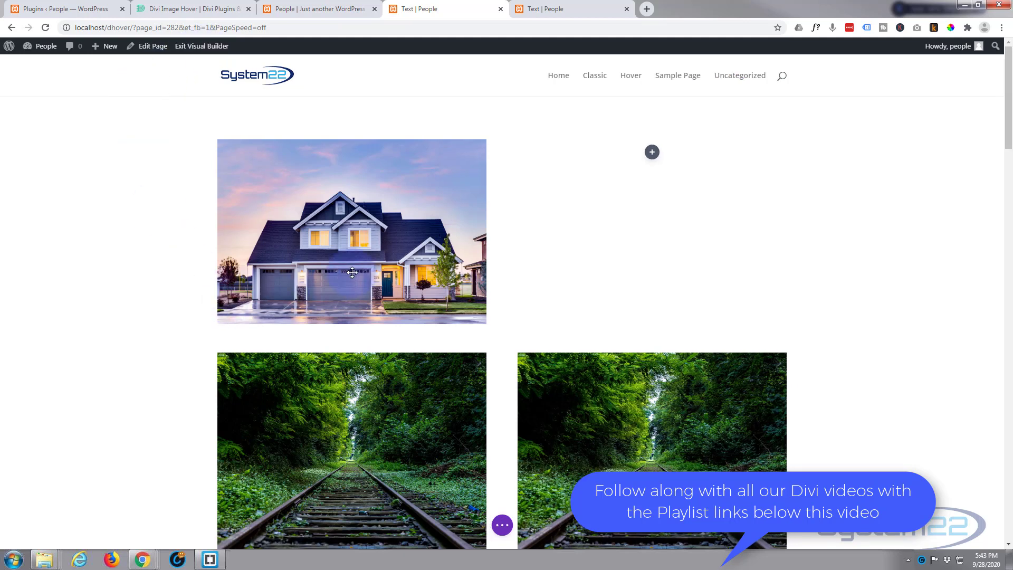
Open the Insert Module list for the empty right column beside the house image.
{"action": "mouse_move", "coordinate": [265, 124]}
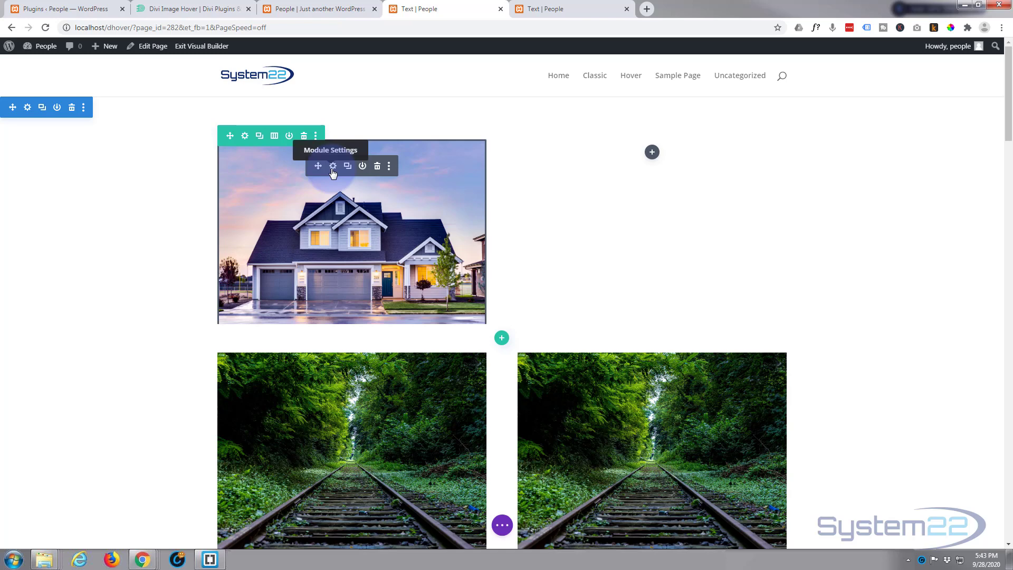
{"action": "left_click", "coordinate": [652, 153]}
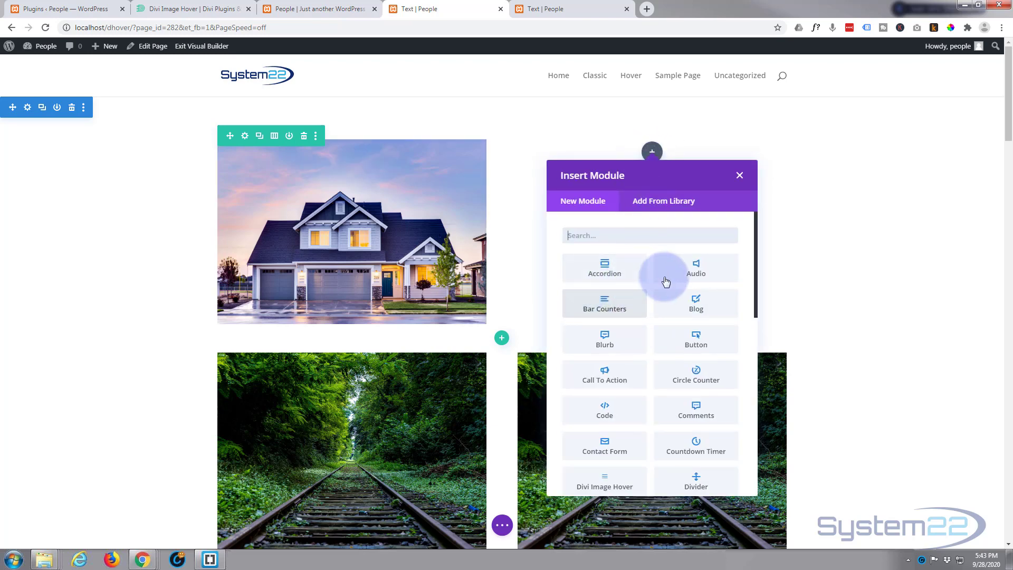
Insert a Text module whose new first line 'My Heading' is formatted as Heading 2.
{"action": "scroll", "coordinate": [657, 315], "scroll_direction": "down", "scroll_amount": 3}
{"action": "scroll", "coordinate": [660, 315], "scroll_direction": "down", "scroll_amount": 2}
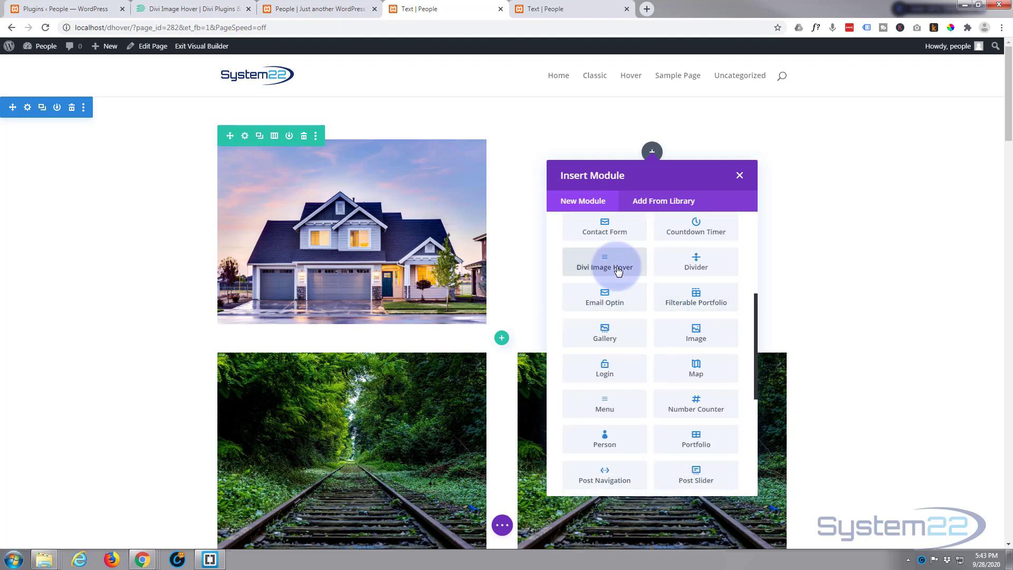
{"action": "scroll", "coordinate": [698, 295], "scroll_direction": "down", "scroll_amount": 6}
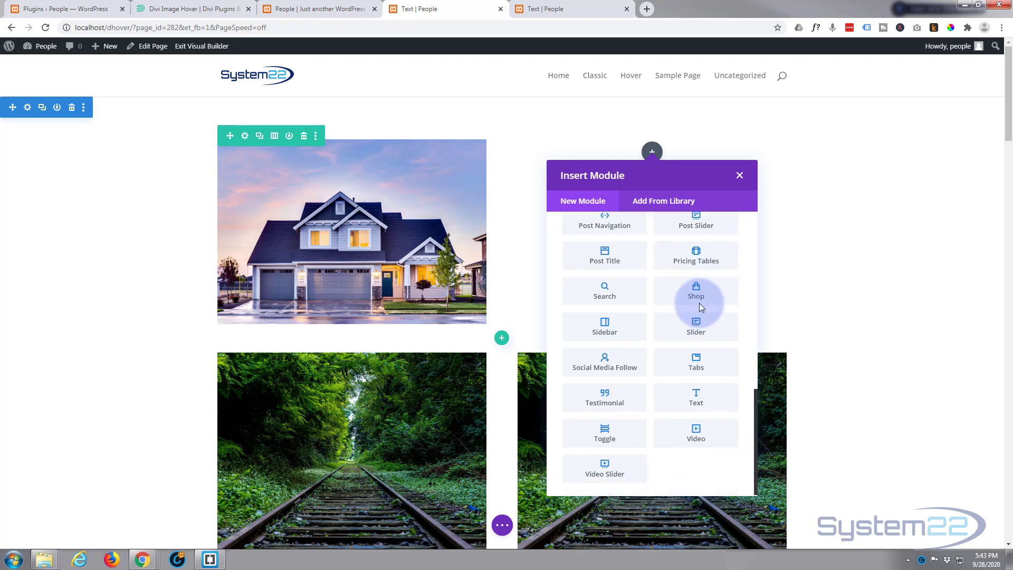
{"action": "left_click", "coordinate": [694, 400]}
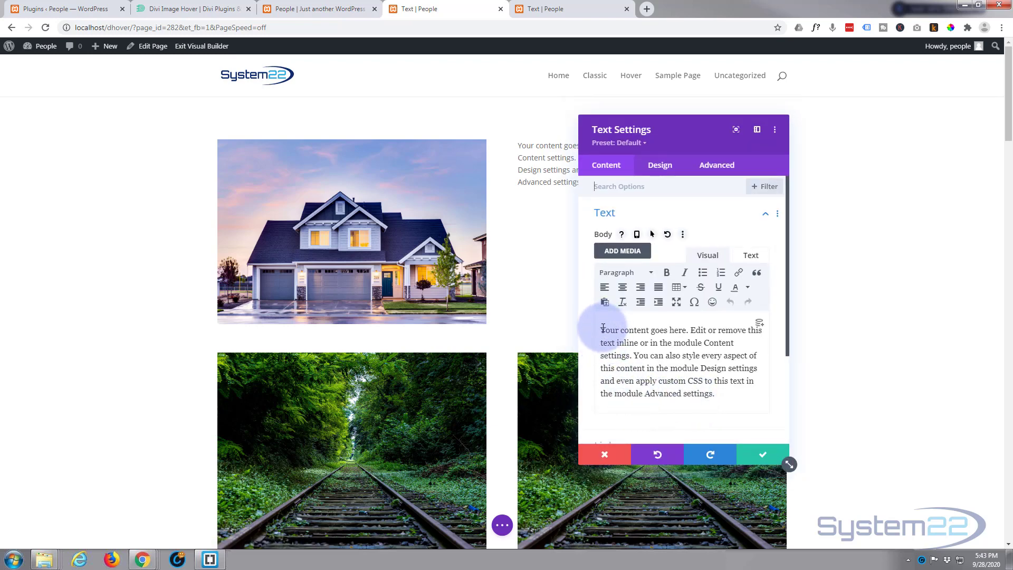
{"action": "key", "text": "Return"}
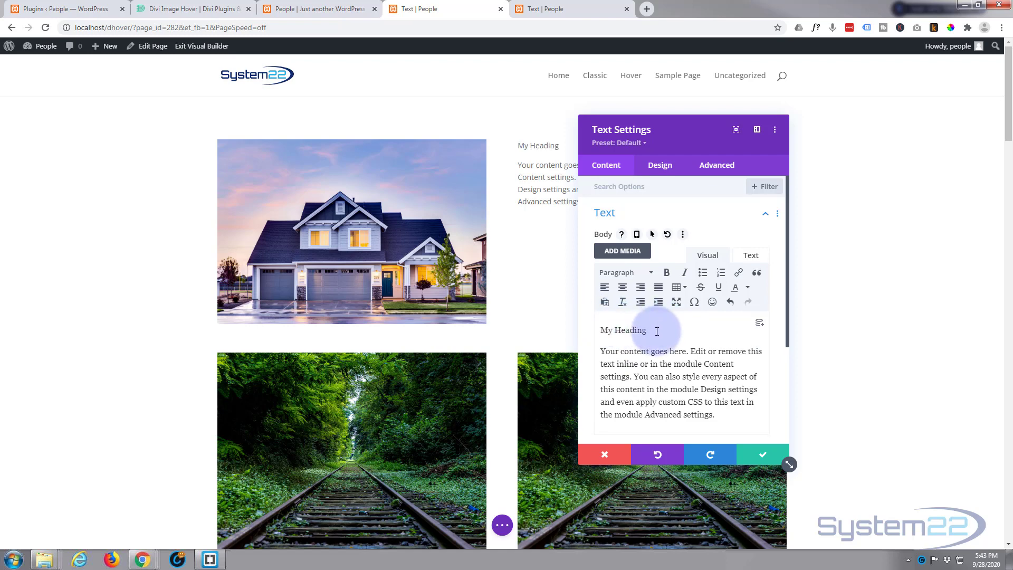
{"action": "left_click_drag", "start_coordinate": [655, 330], "coordinate": [584, 331]}
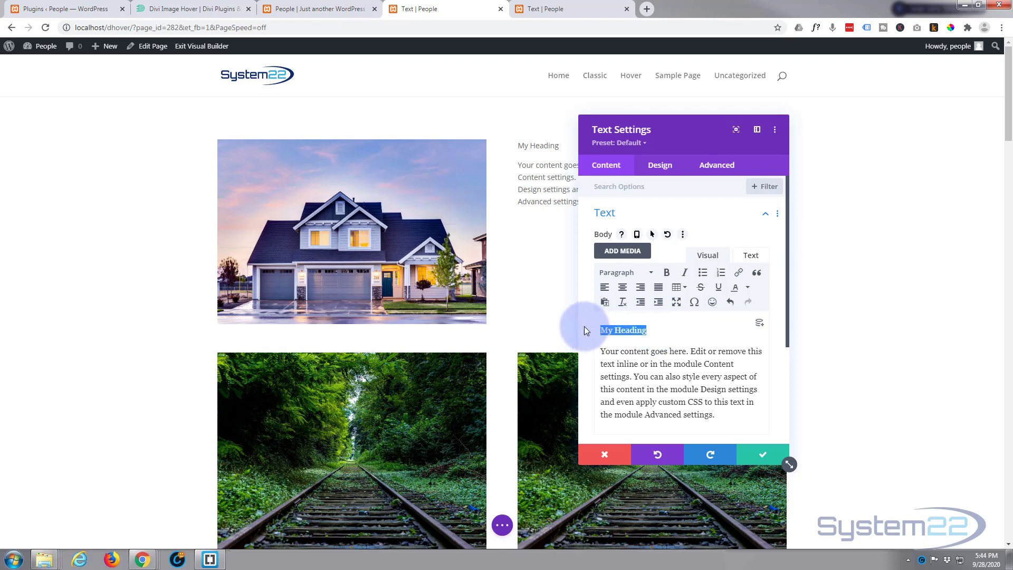
{"action": "left_click", "coordinate": [651, 273]}
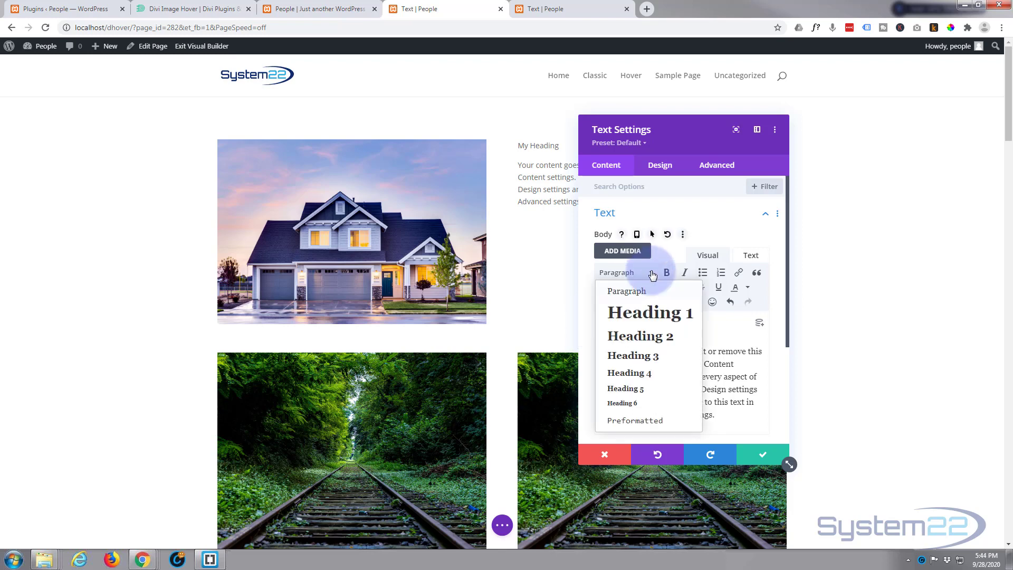
{"action": "left_click", "coordinate": [640, 336]}
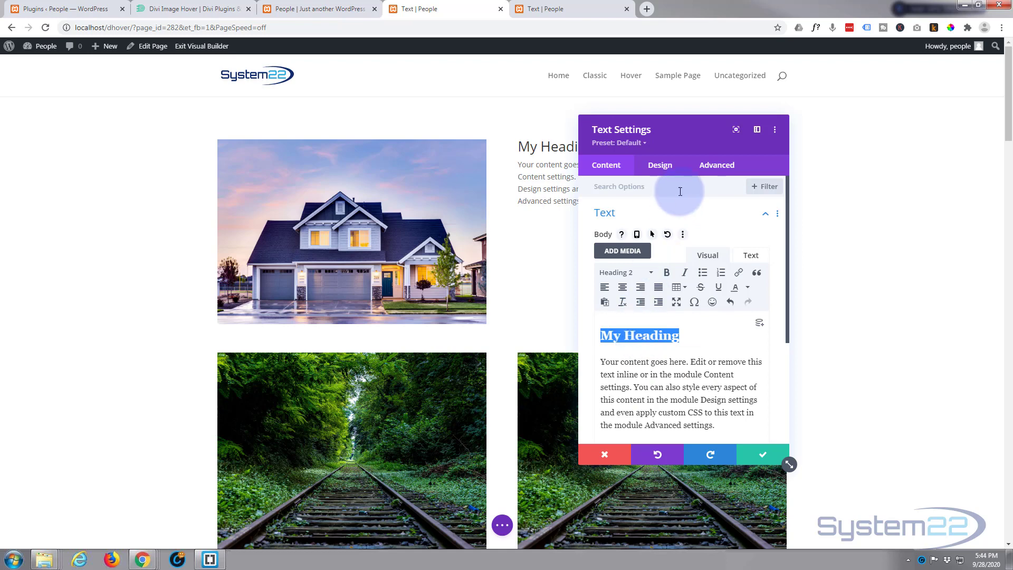
{"action": "left_click_drag", "start_coordinate": [701, 138], "coordinate": [331, 117]}
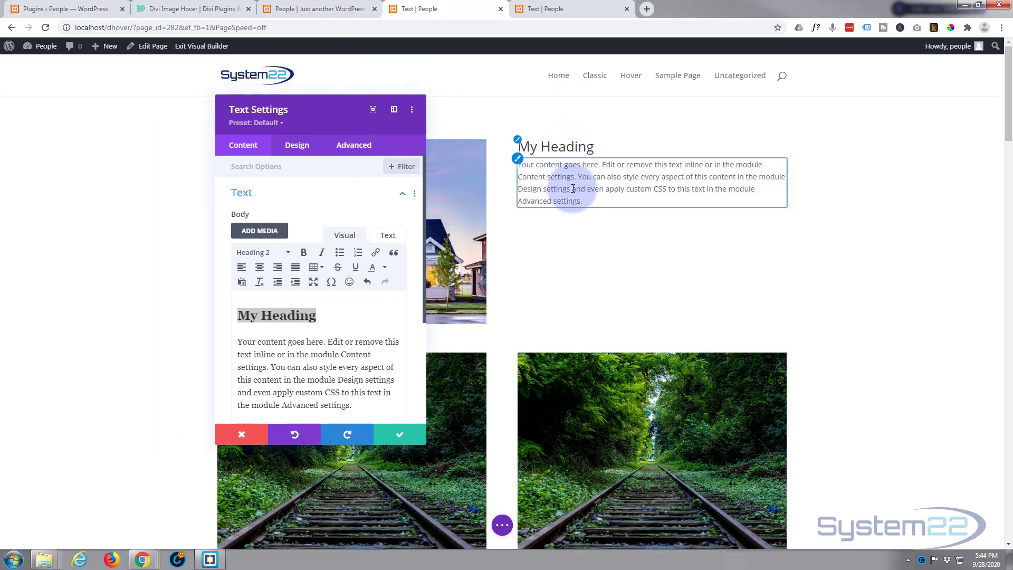
Apply the blue colour swatch as the Text module's background.
{"action": "scroll", "coordinate": [230, 274], "scroll_direction": "down", "scroll_amount": 5}
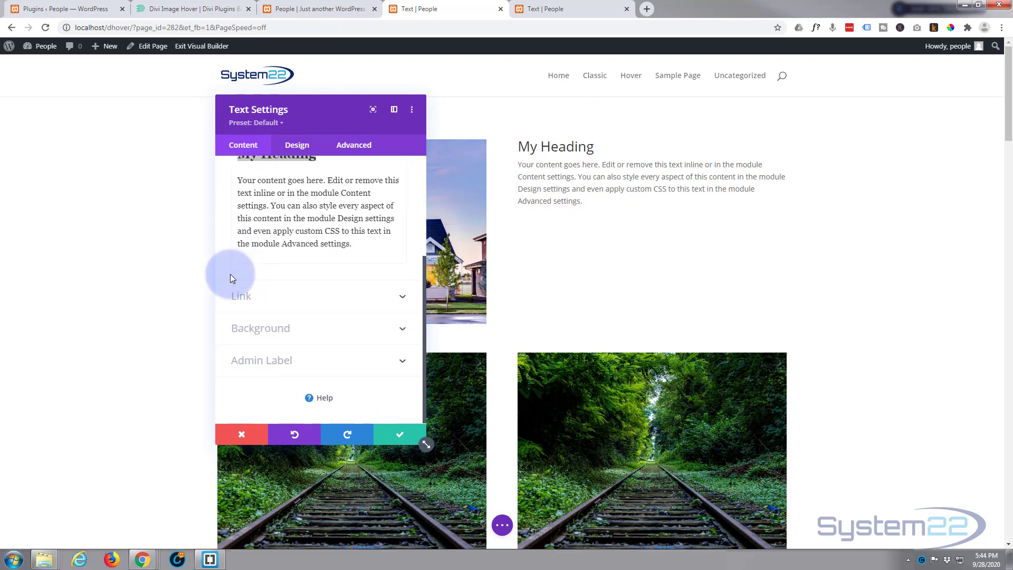
{"action": "left_click", "coordinate": [286, 328]}
{"action": "left_click", "coordinate": [343, 337]}
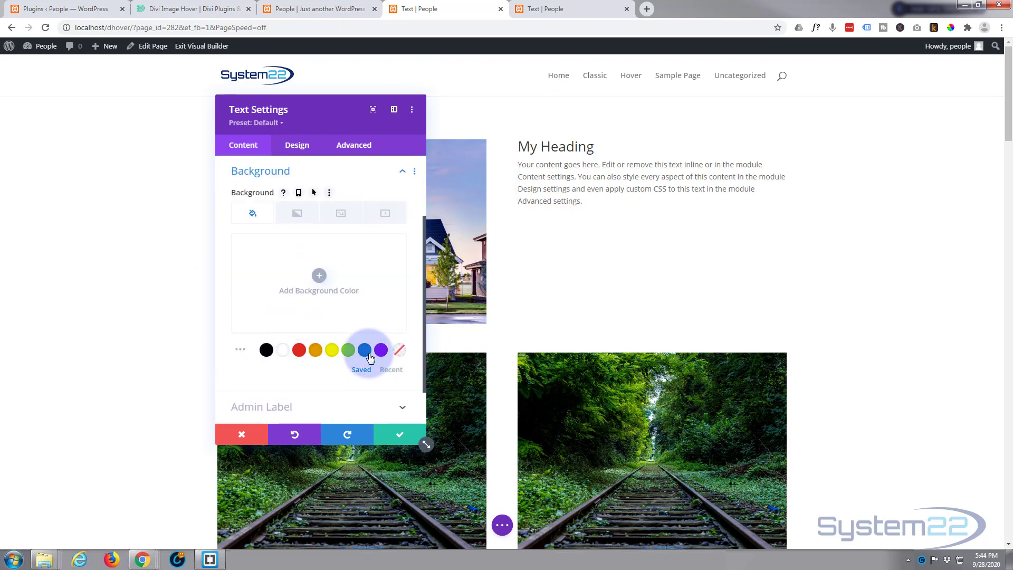
{"action": "left_click", "coordinate": [319, 275]}
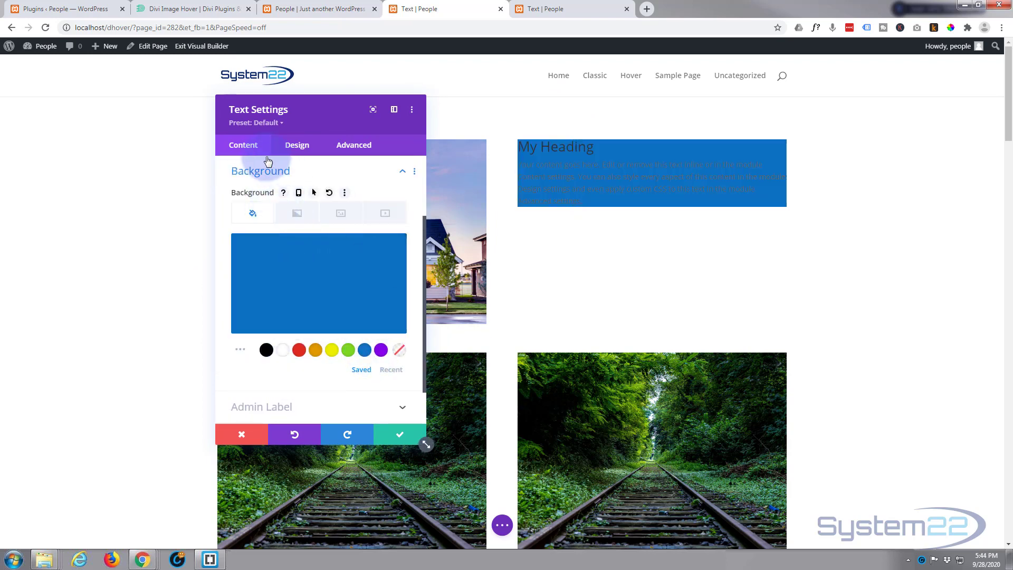
{"action": "left_click", "coordinate": [305, 270]}
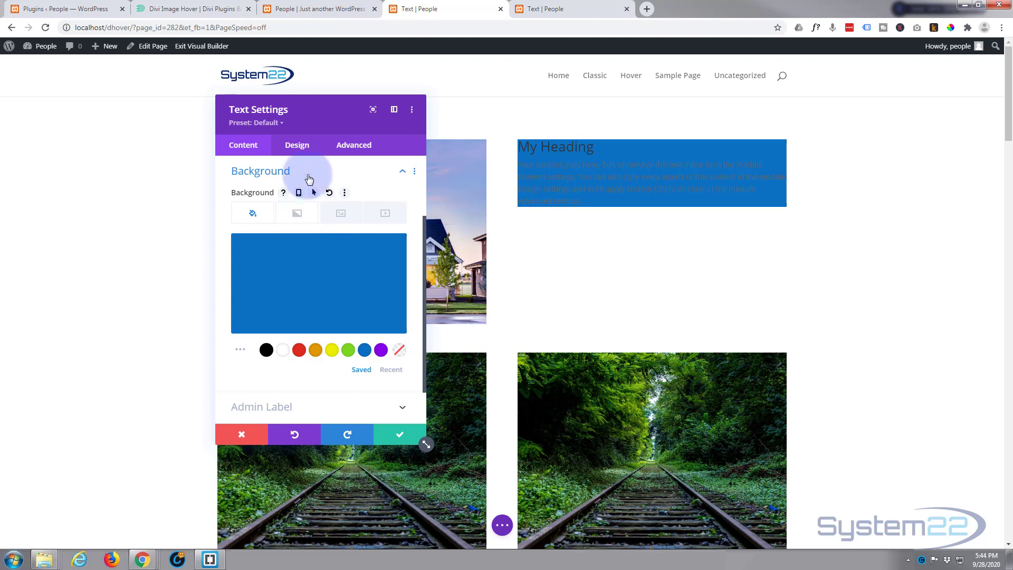
Set the Text module's text colour to Light and centre its text alignment.
{"action": "left_click", "coordinate": [304, 150]}
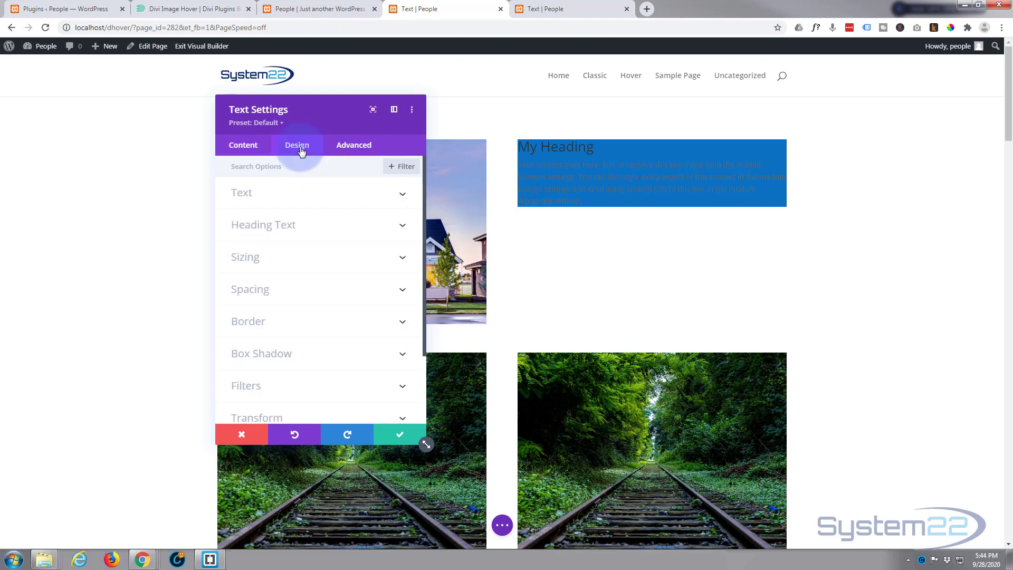
{"action": "left_click", "coordinate": [305, 194]}
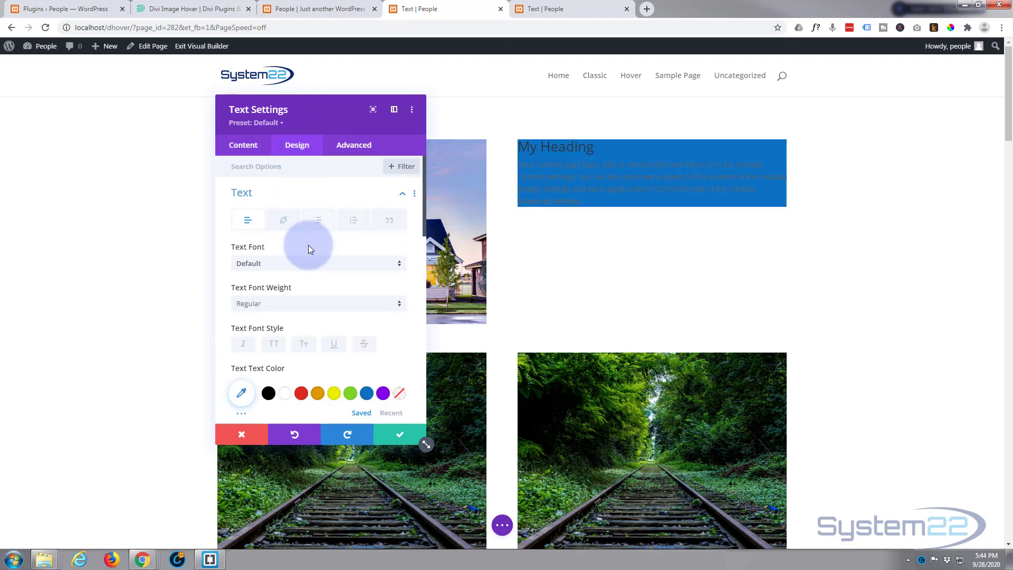
{"action": "scroll", "coordinate": [309, 252], "scroll_direction": "down", "scroll_amount": 8}
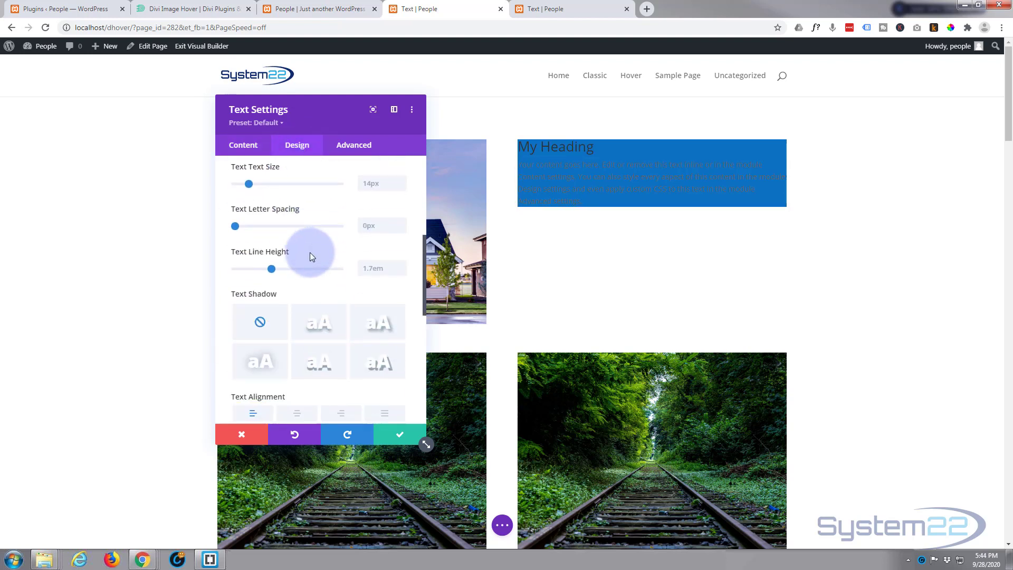
{"action": "scroll", "coordinate": [309, 252], "scroll_direction": "down", "scroll_amount": 2}
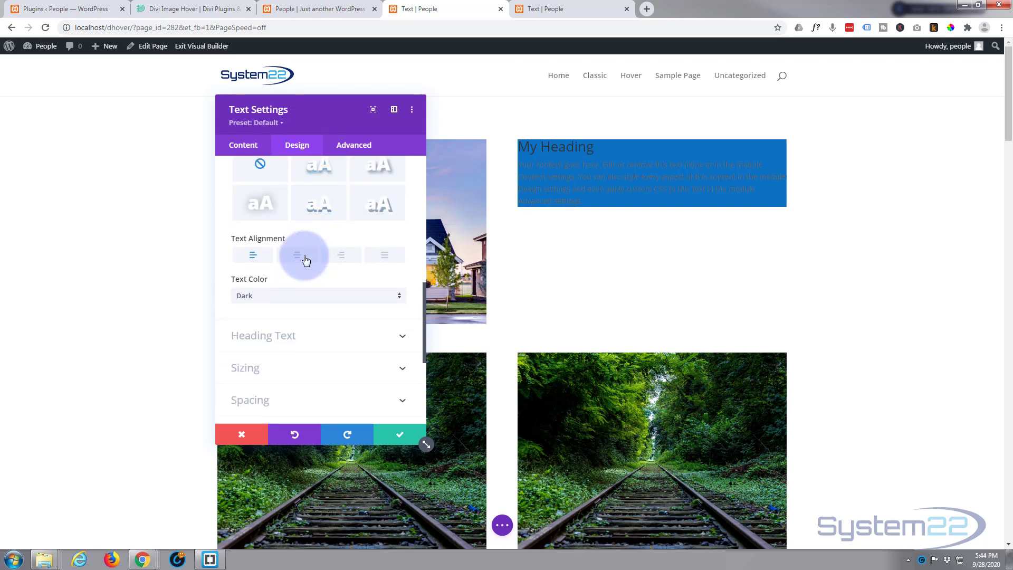
{"action": "left_click", "coordinate": [274, 296]}
{"action": "left_click", "coordinate": [266, 310]}
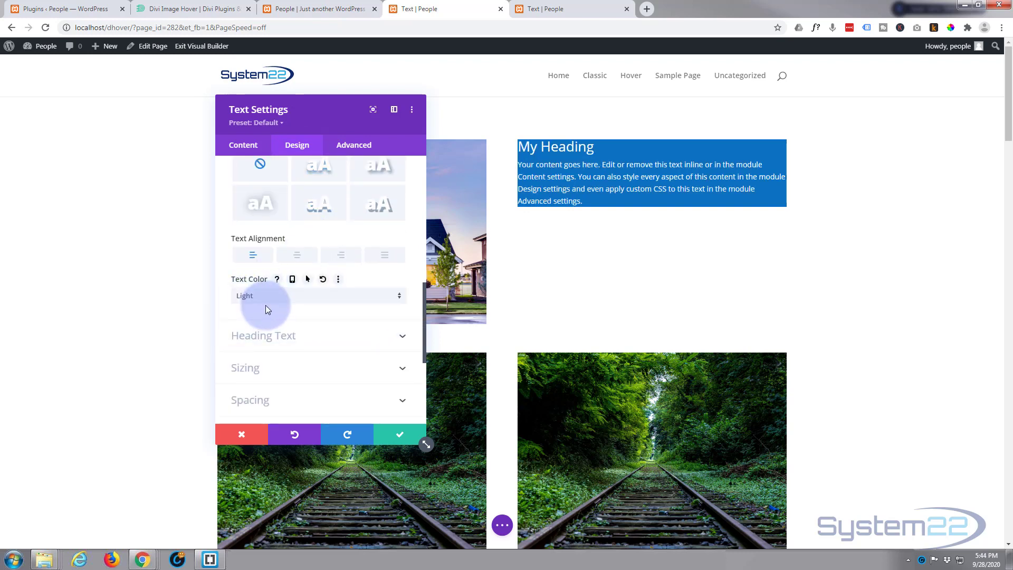
{"action": "left_click", "coordinate": [297, 255]}
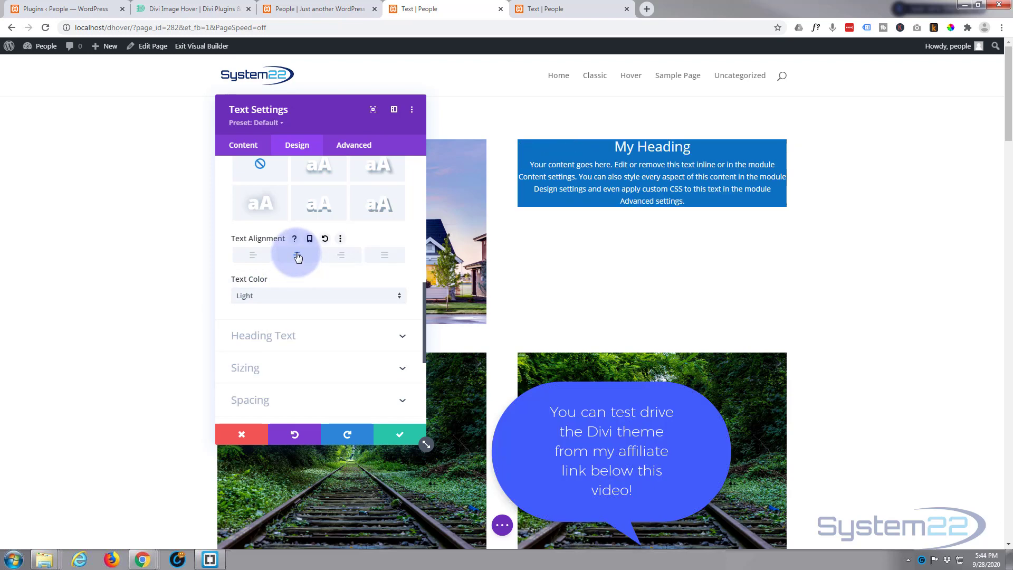
{"action": "left_click", "coordinate": [311, 153]}
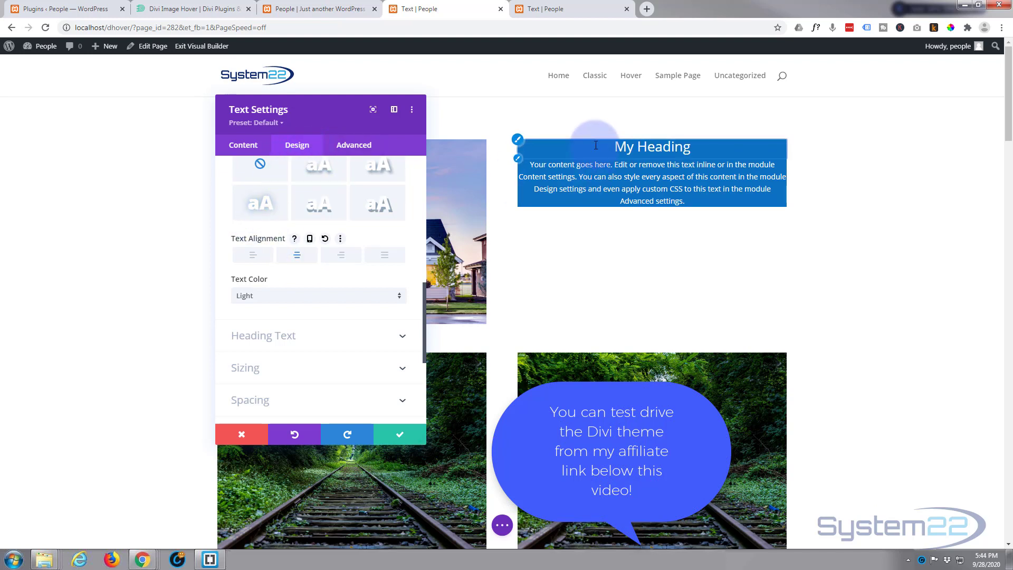
{"action": "left_click", "coordinate": [578, 278]}
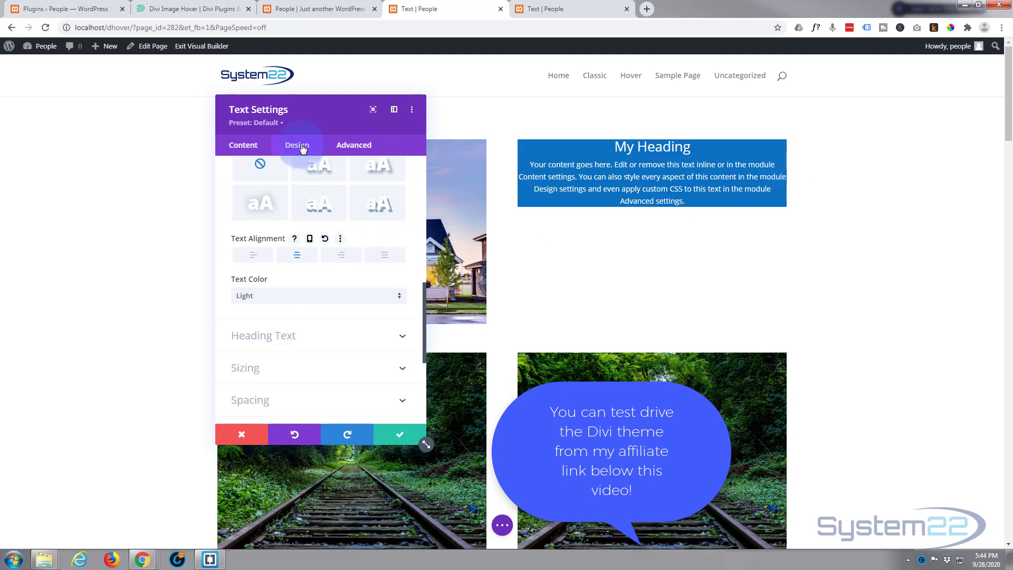
{"action": "left_click", "coordinate": [297, 371]}
Set the Text module's Sizing height to 350px.
{"action": "scroll", "coordinate": [301, 355], "scroll_direction": "down", "scroll_amount": 3}
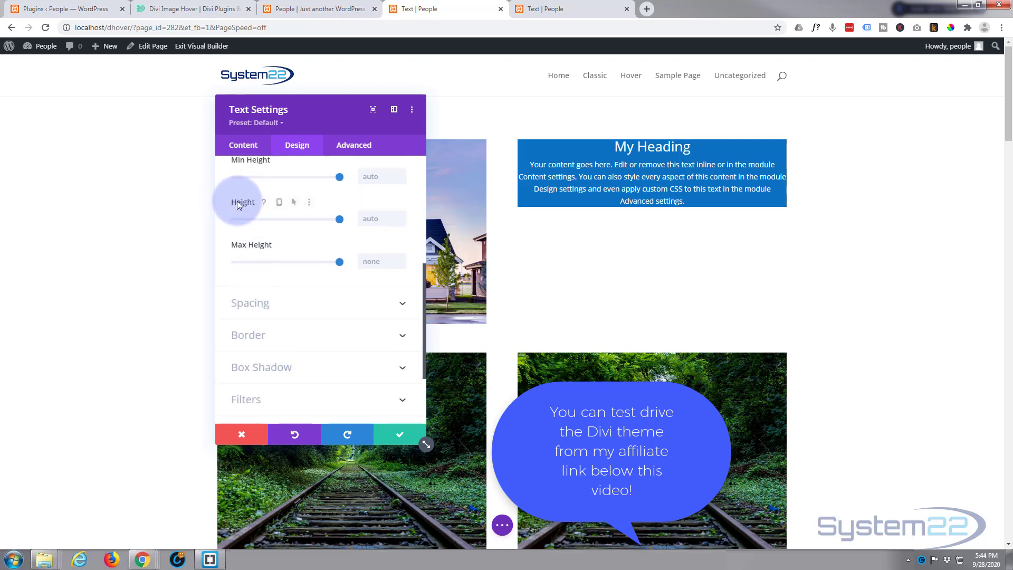
{"action": "left_click", "coordinate": [379, 218]}
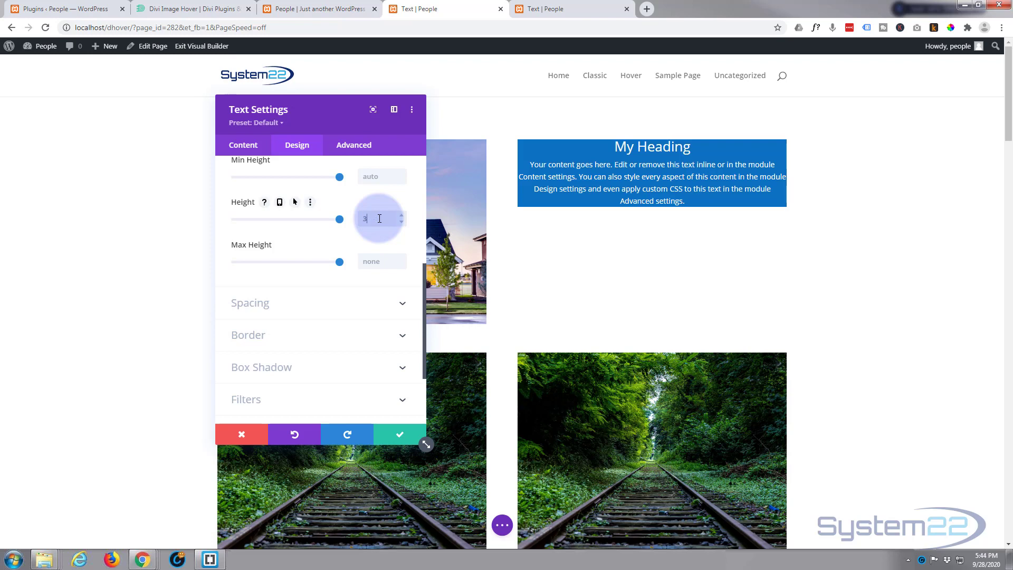
{"action": "type", "text": "350px"}
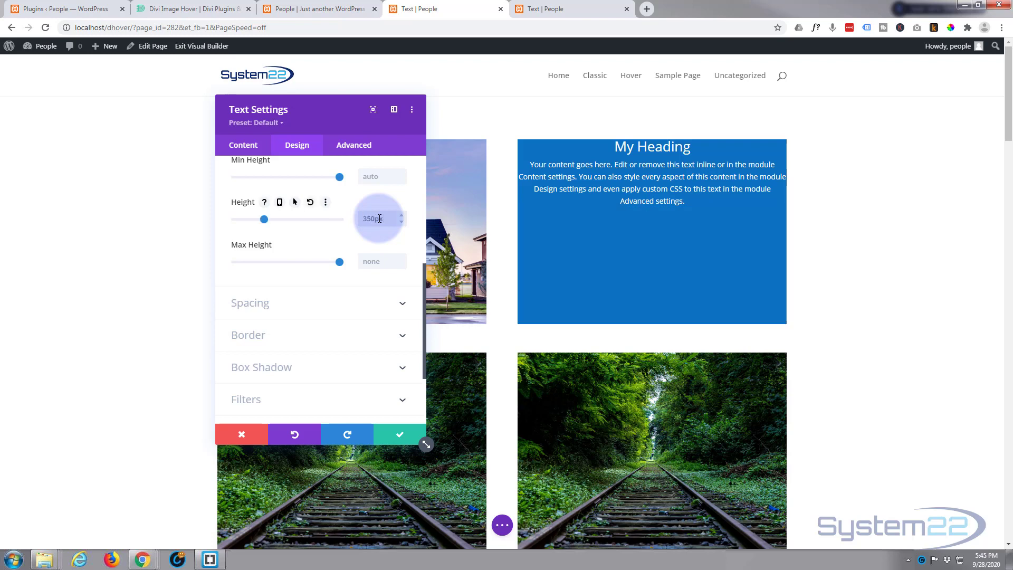
{"action": "left_click_drag", "start_coordinate": [342, 115], "coordinate": [380, 104]}
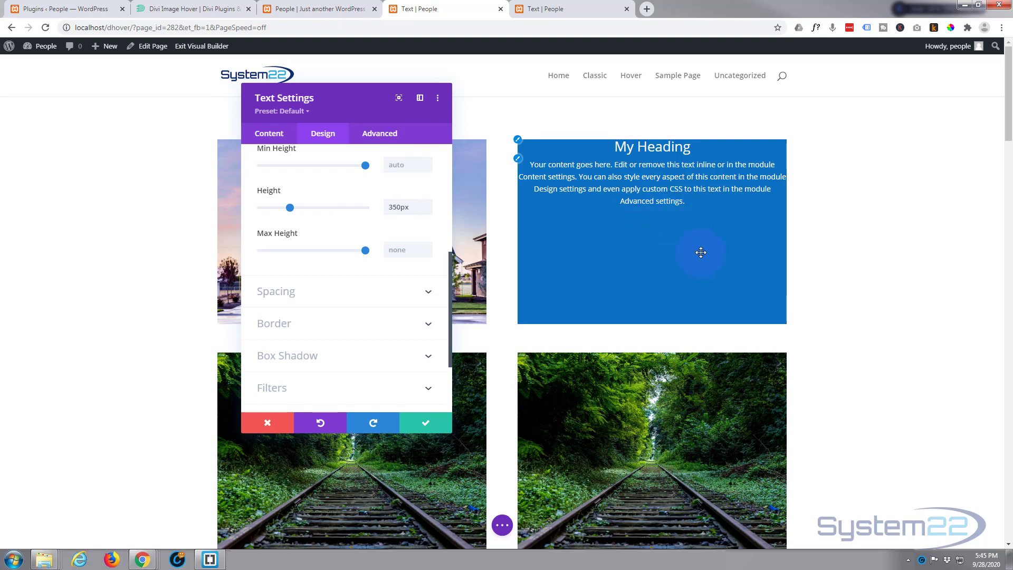
Set the Text module's padding to 100px top and 50px left and right.
{"action": "scroll", "coordinate": [384, 240], "scroll_direction": "down", "scroll_amount": 1}
{"action": "left_click", "coordinate": [342, 283]}
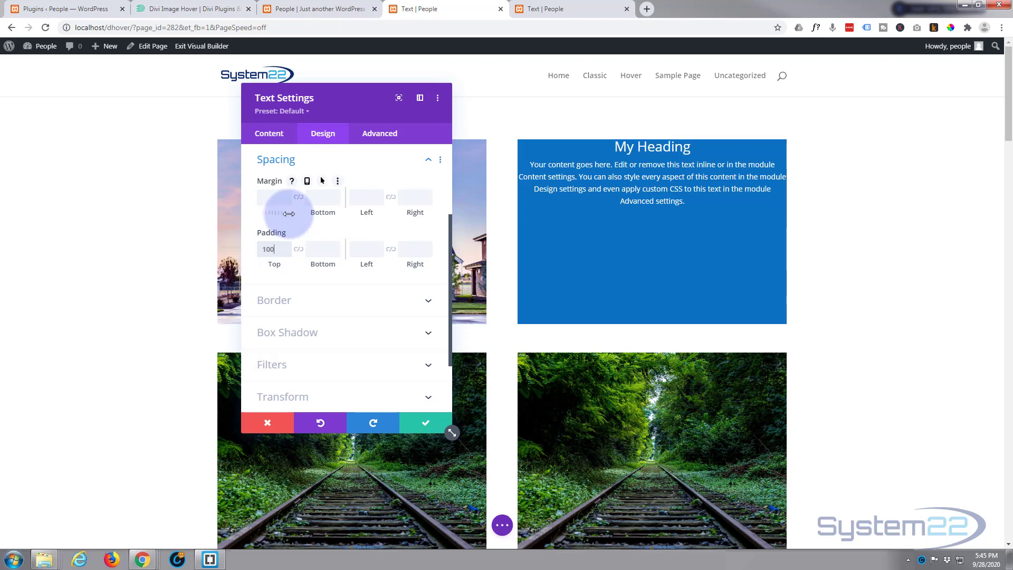
{"action": "type", "text": "px"}
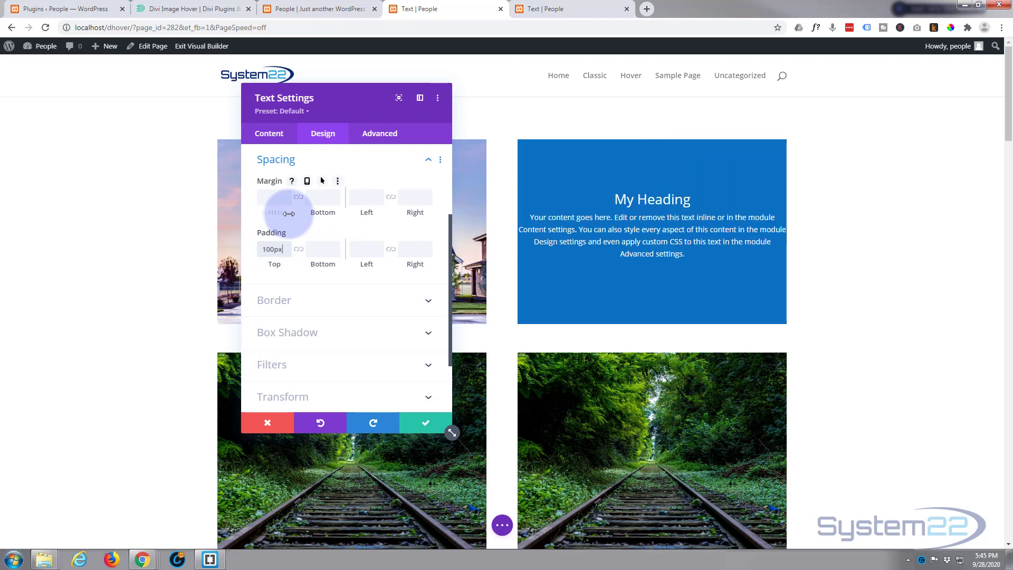
{"action": "left_click", "coordinate": [332, 252]}
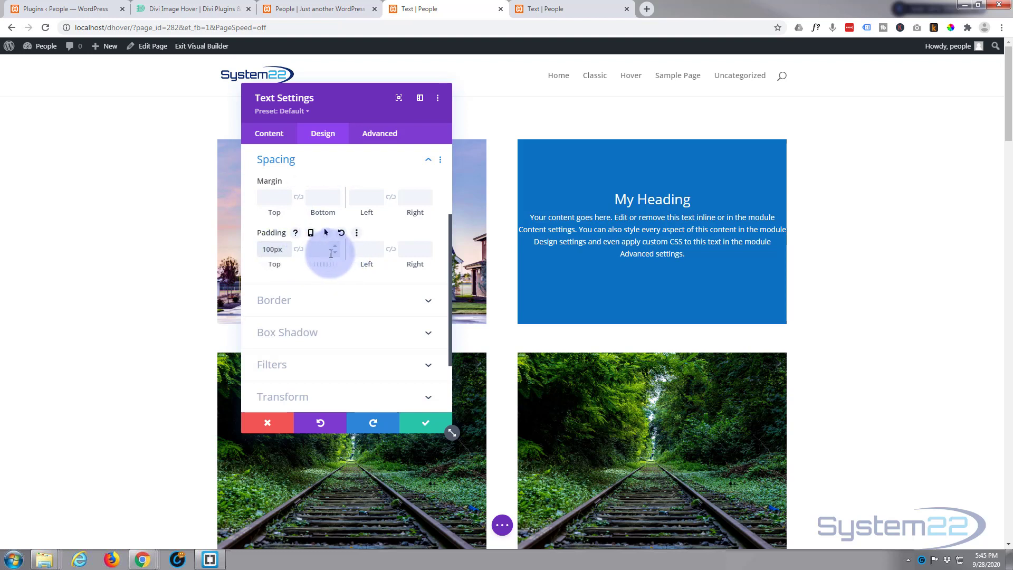
{"action": "left_click", "coordinate": [363, 249]}
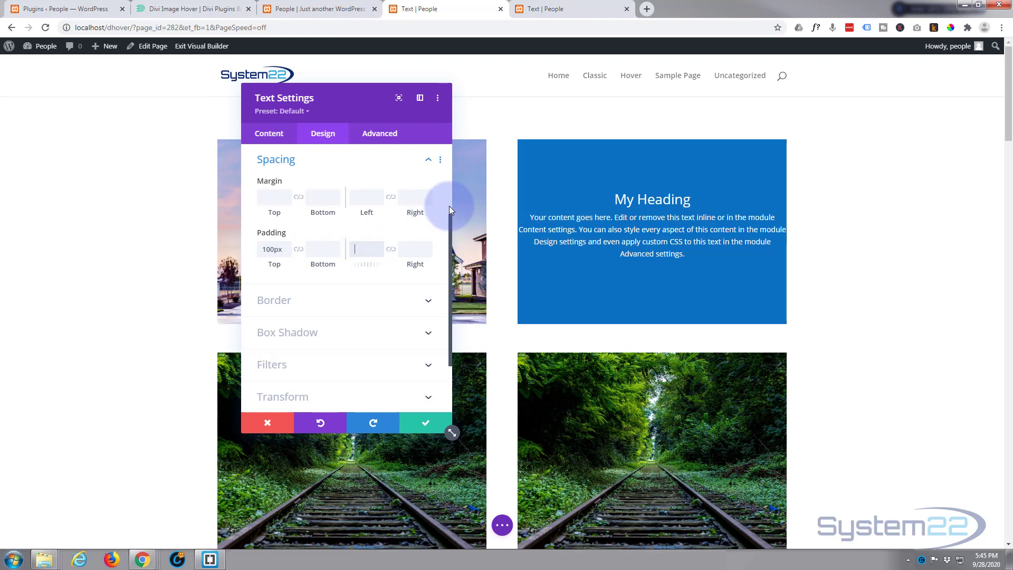
{"action": "type", "text": "50px"}
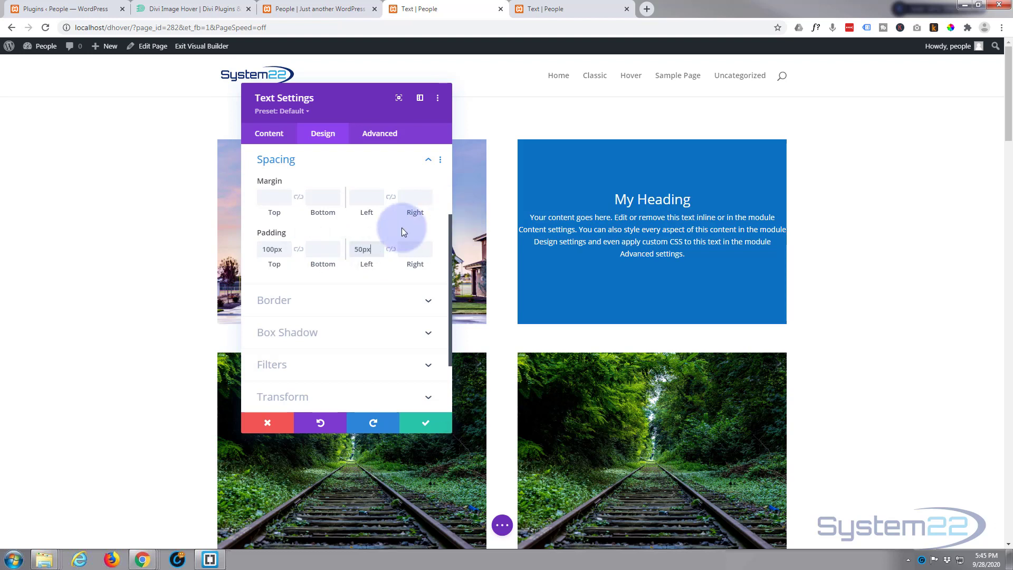
{"action": "left_click", "coordinate": [391, 250]}
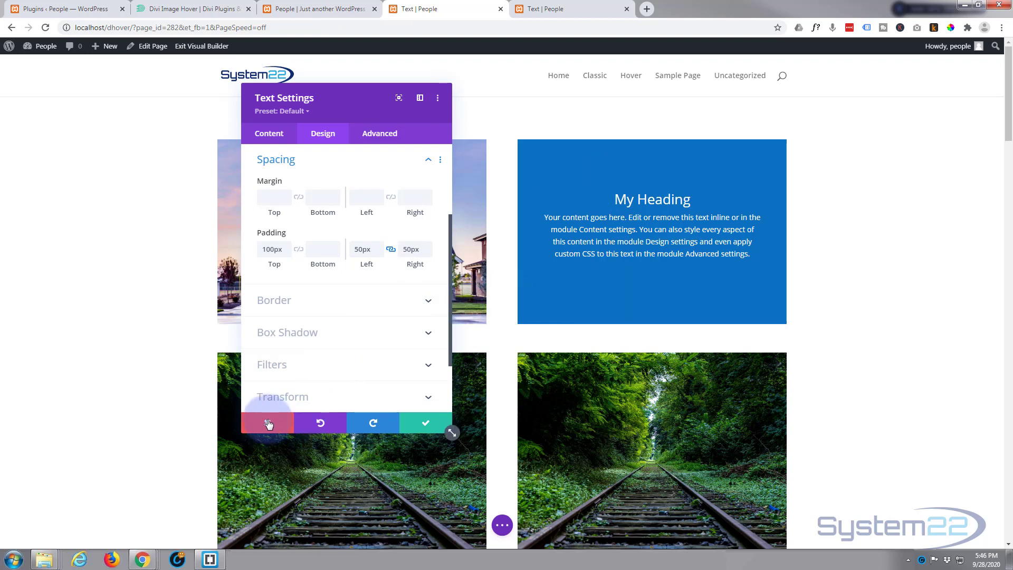
Save the text module settings and open the house row's settings.
{"action": "left_click", "coordinate": [422, 425]}
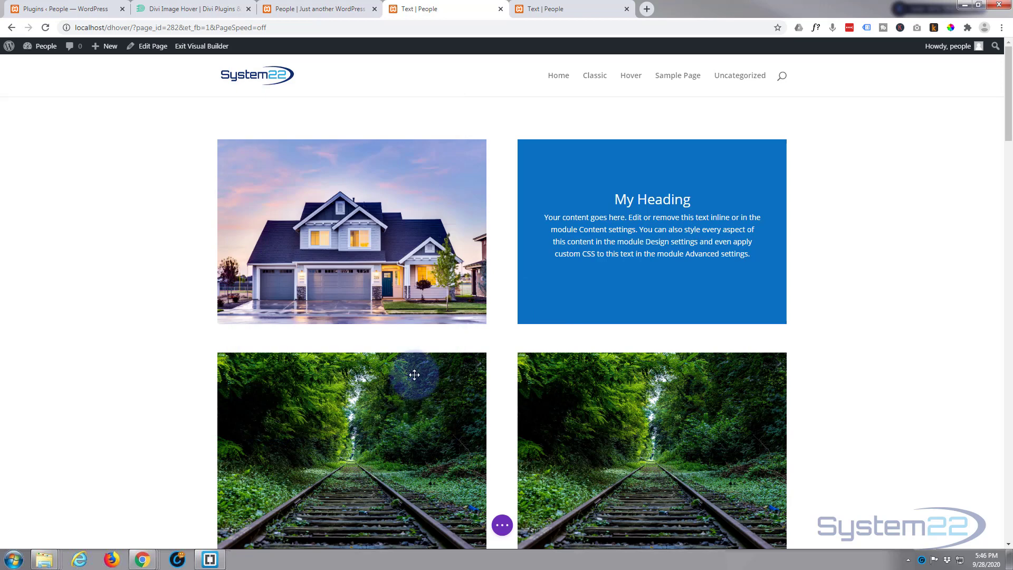
{"action": "mouse_move", "coordinate": [245, 140]}
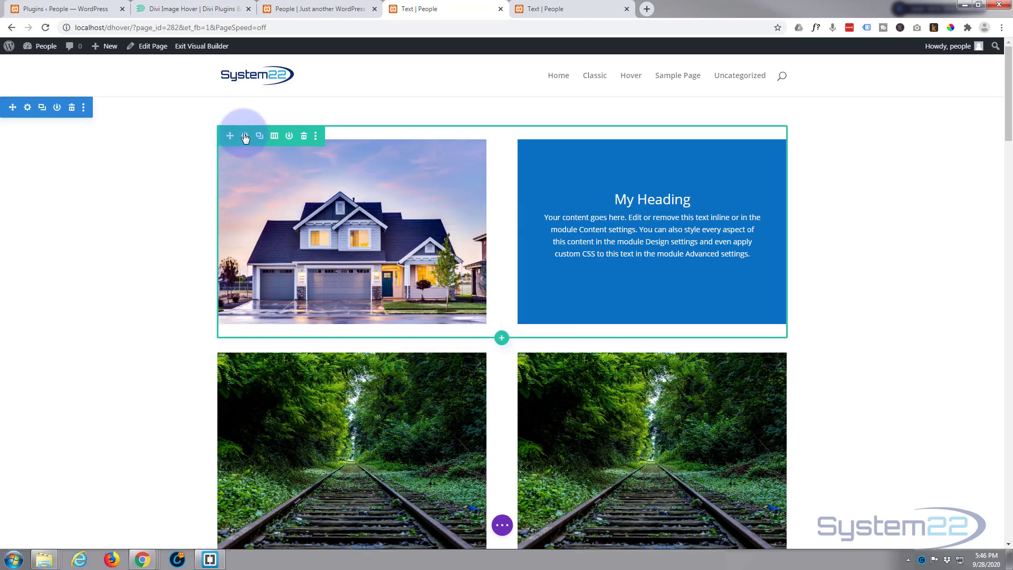
{"action": "left_click", "coordinate": [245, 138]}
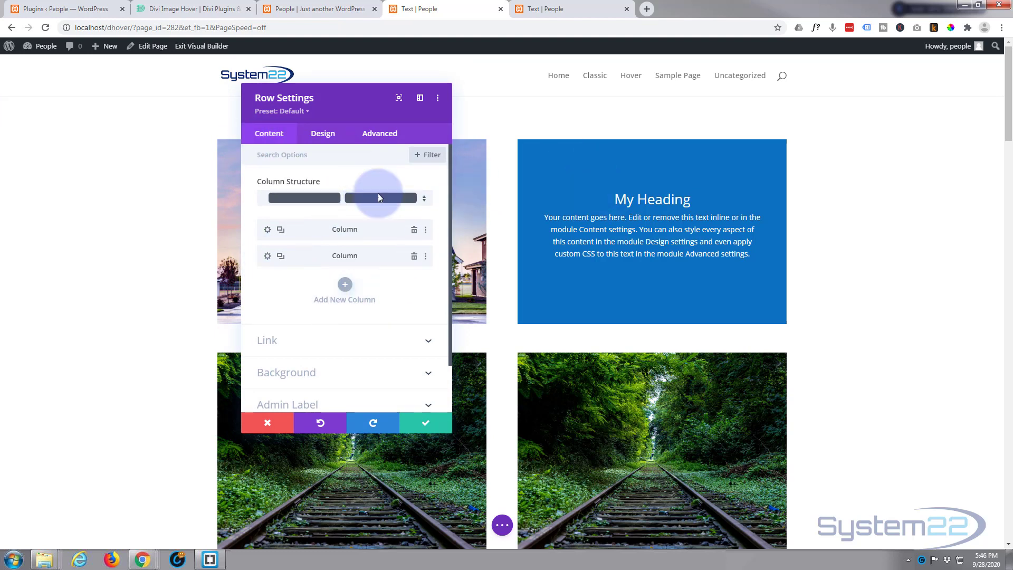
Set the house photo as the second column's background image.
{"action": "left_click", "coordinate": [268, 257]}
{"action": "scroll", "coordinate": [268, 260], "scroll_direction": "down", "scroll_amount": 1}
{"action": "left_click", "coordinate": [344, 299]}
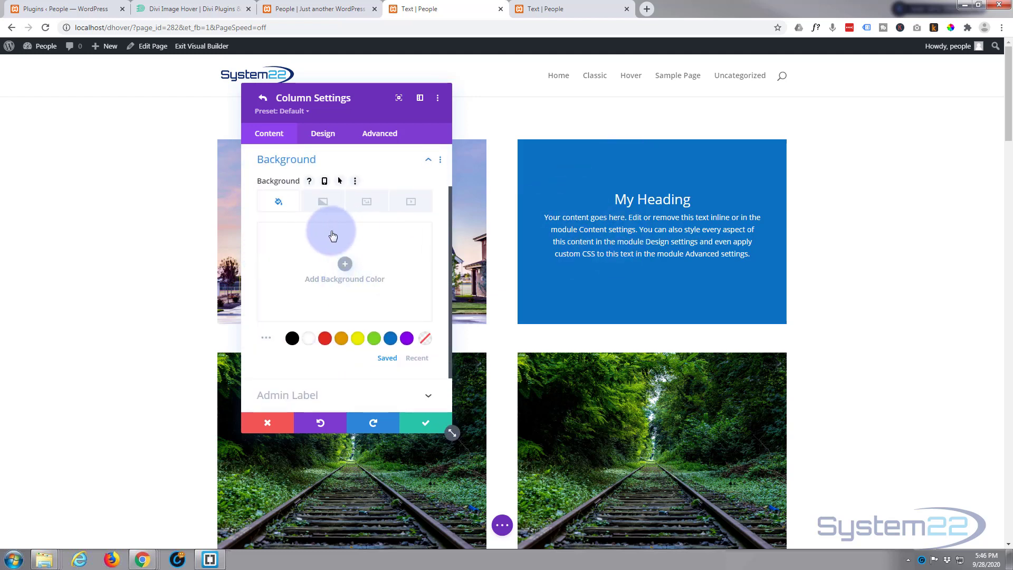
{"action": "left_click", "coordinate": [368, 204]}
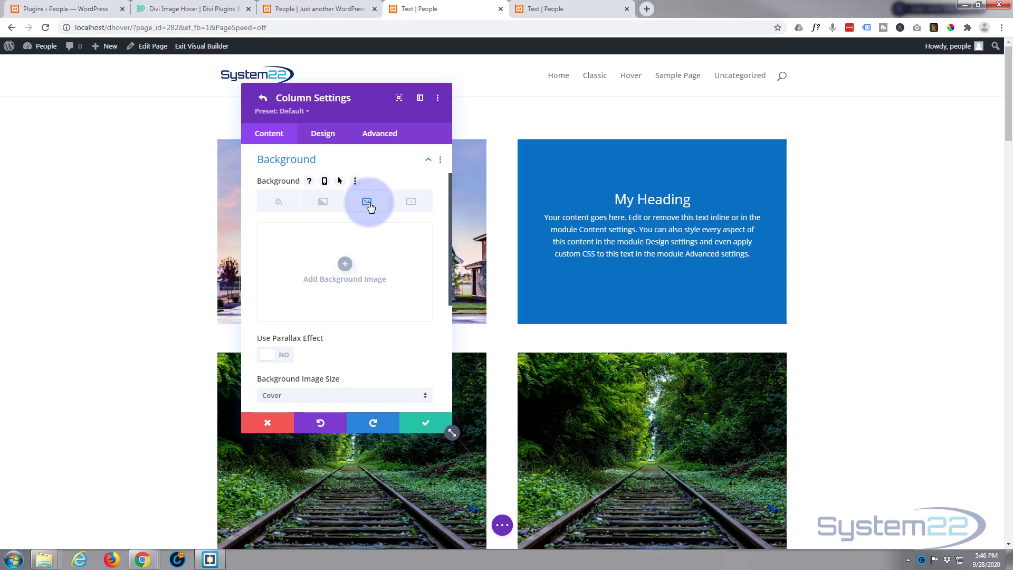
{"action": "left_click", "coordinate": [345, 265]}
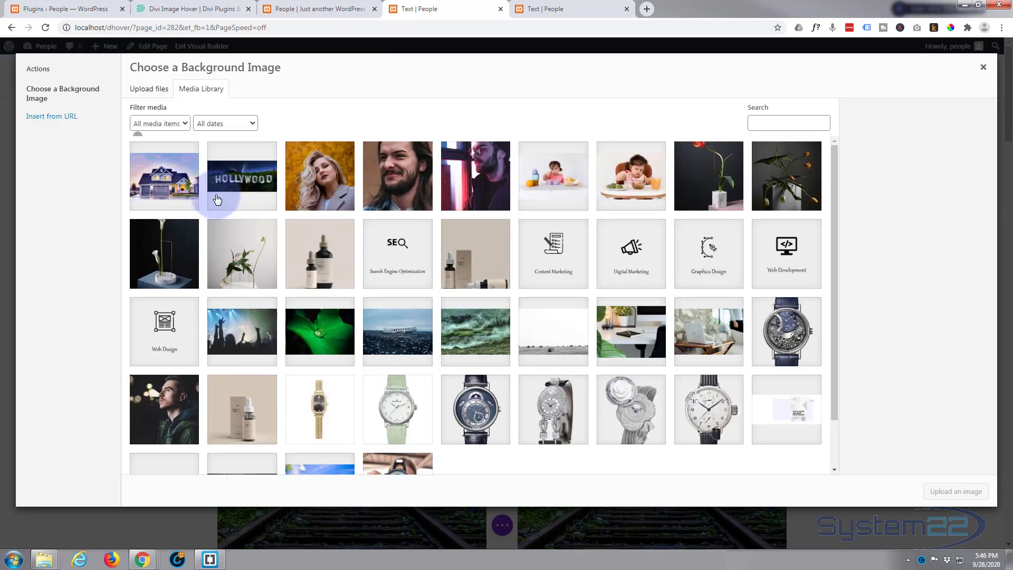
{"action": "left_click", "coordinate": [170, 191]}
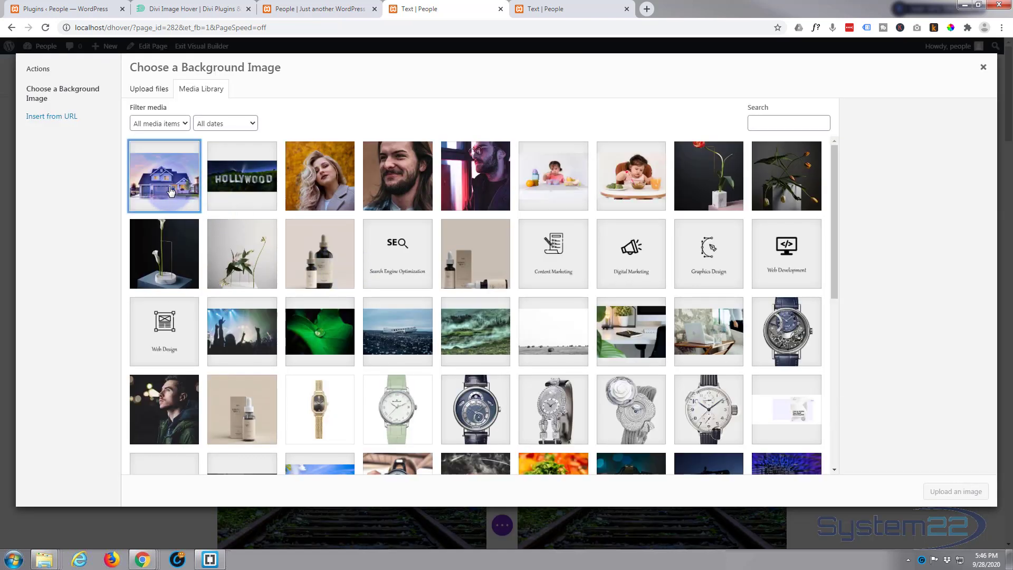
{"action": "left_click", "coordinate": [966, 493]}
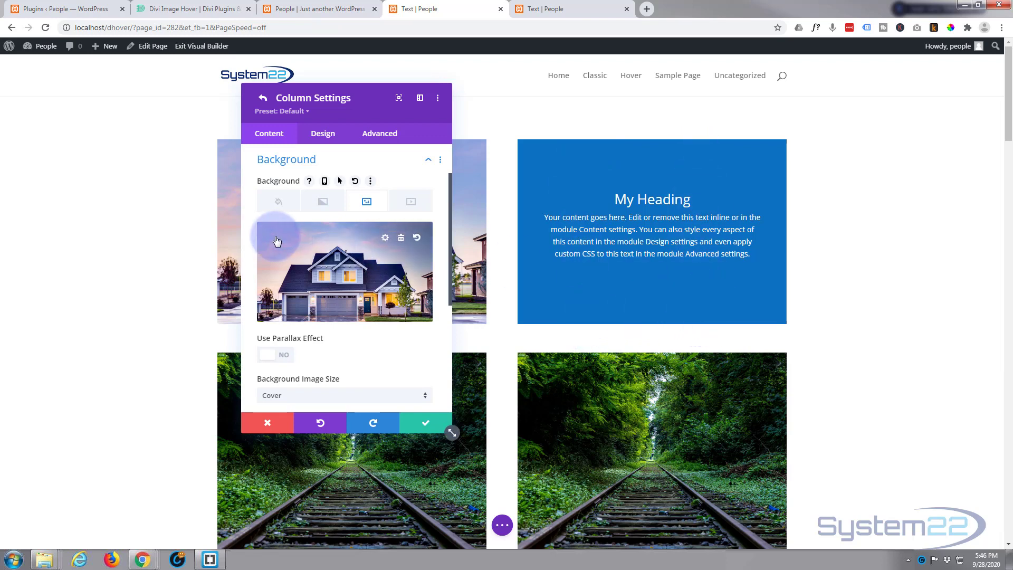
Add 'height:350px;' to the column's Main Element custom CSS and save the column.
{"action": "left_click", "coordinate": [380, 135]}
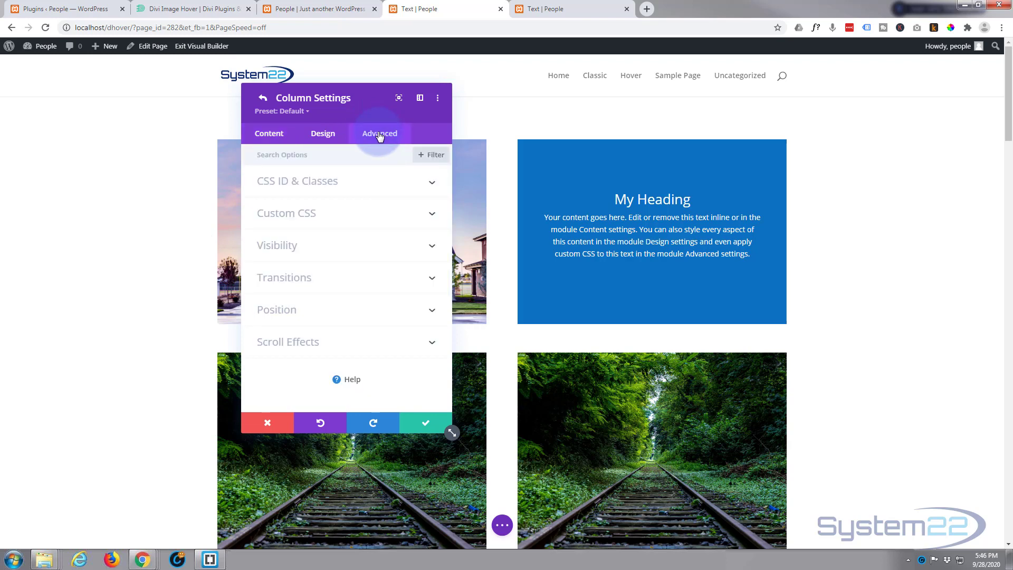
{"action": "left_click", "coordinate": [356, 214]}
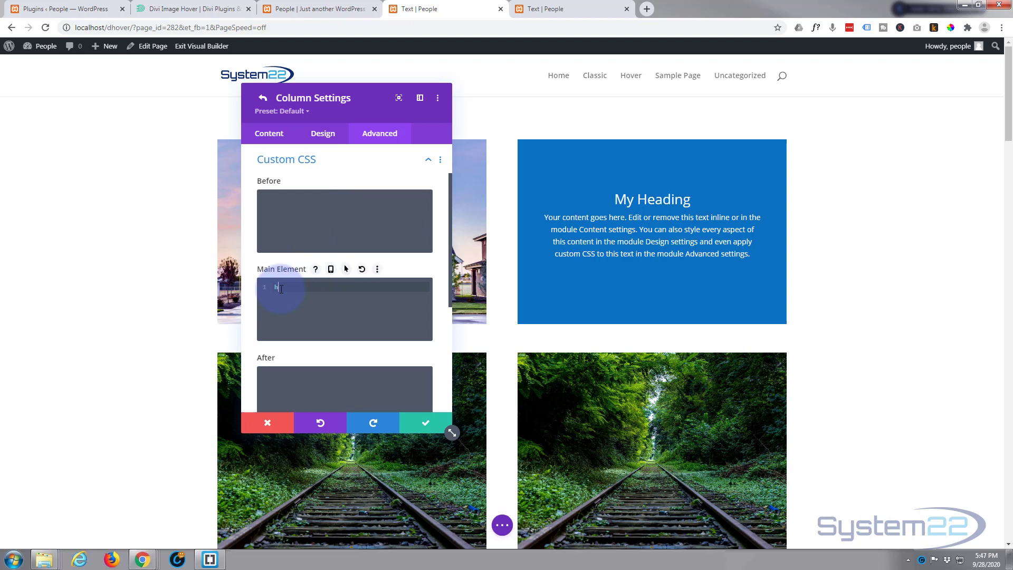
{"action": "type", "text": ":350pc"}
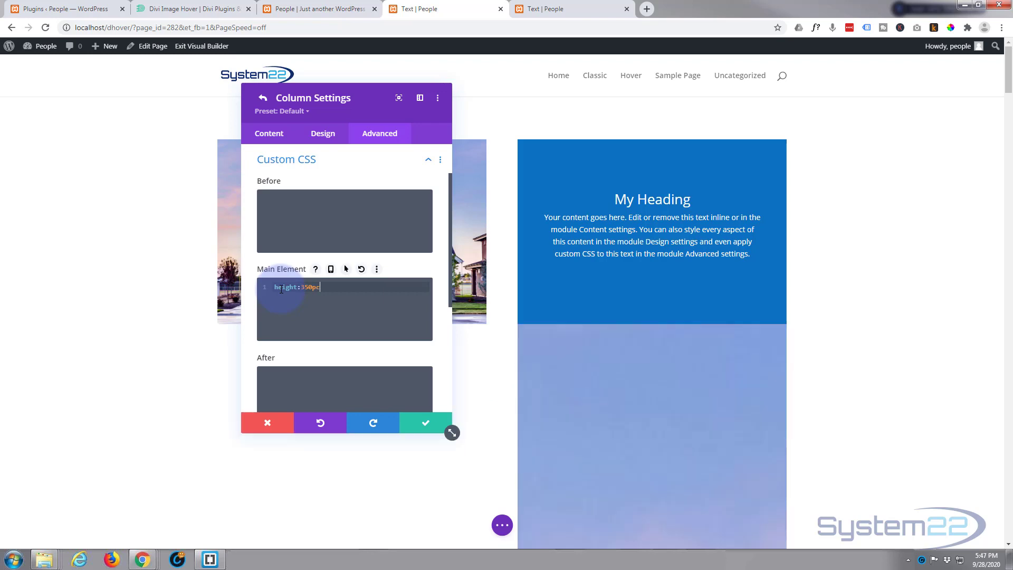
{"action": "key", "text": "BackSpace"}
{"action": "type", "text": "x;"}
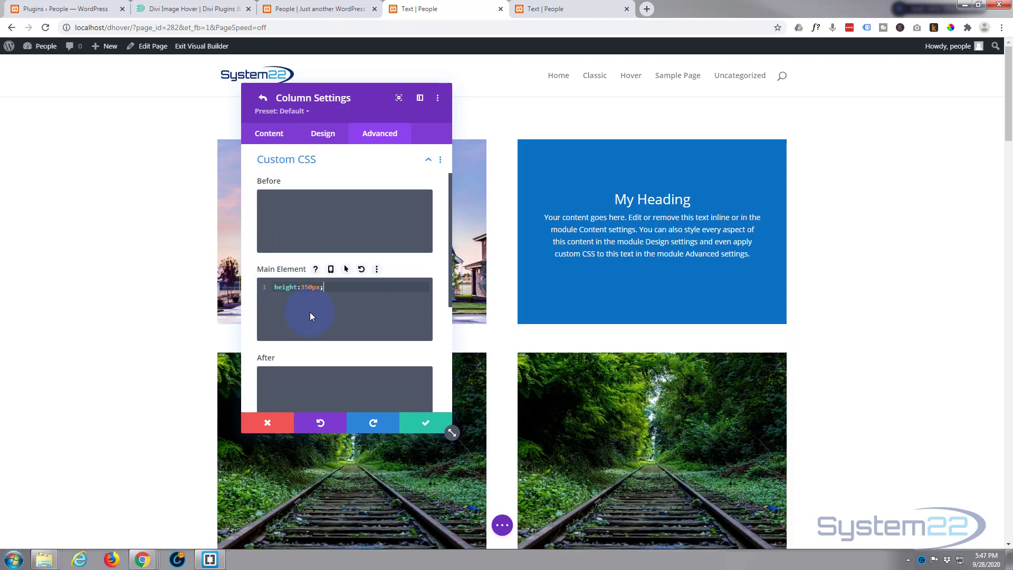
{"action": "left_click", "coordinate": [425, 425]}
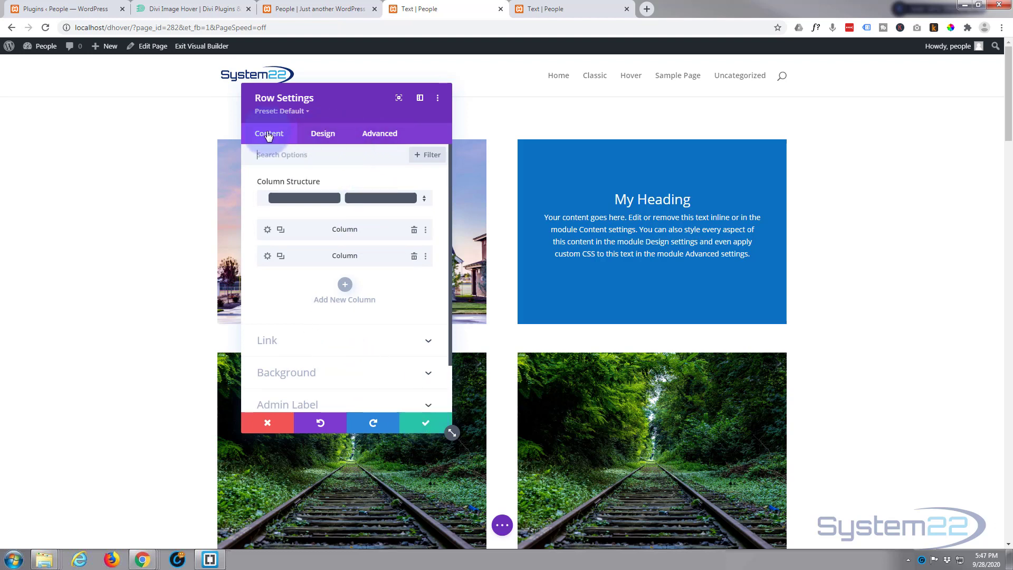
Set the house row's Horizontal and Vertical Overflow to Hidden and save the row settings.
{"action": "left_click", "coordinate": [379, 136]}
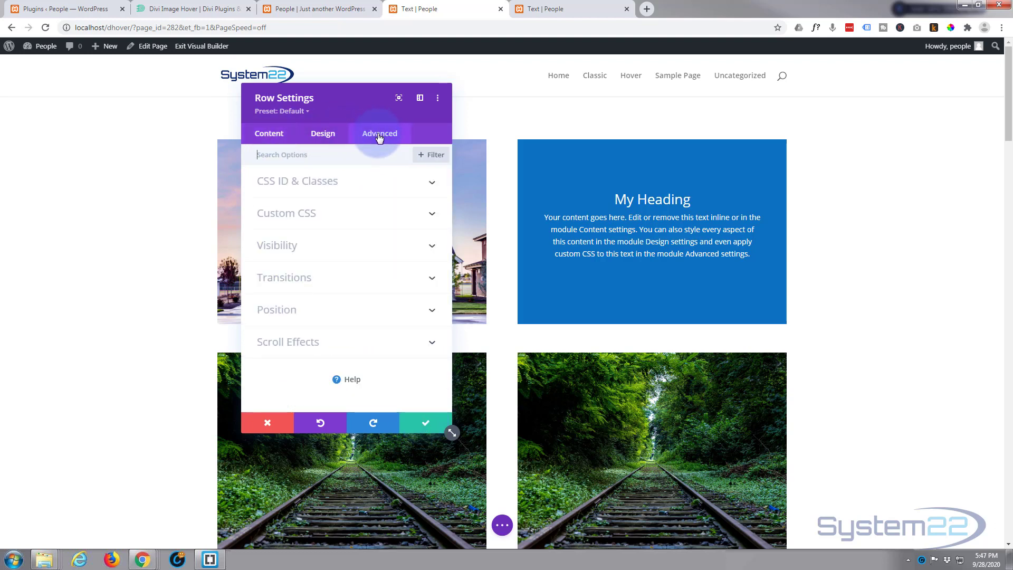
{"action": "left_click", "coordinate": [334, 247]}
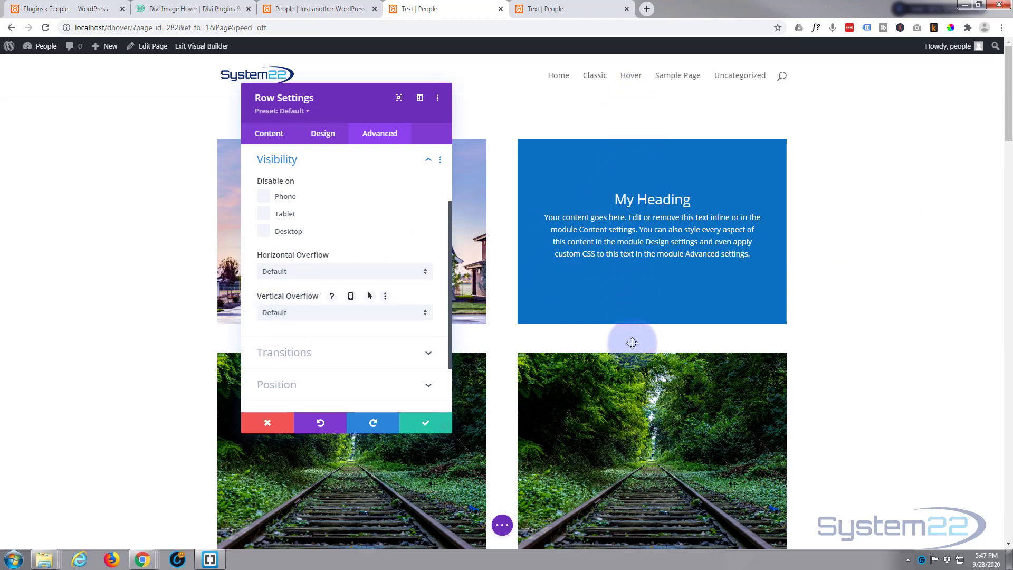
{"action": "left_click", "coordinate": [397, 272]}
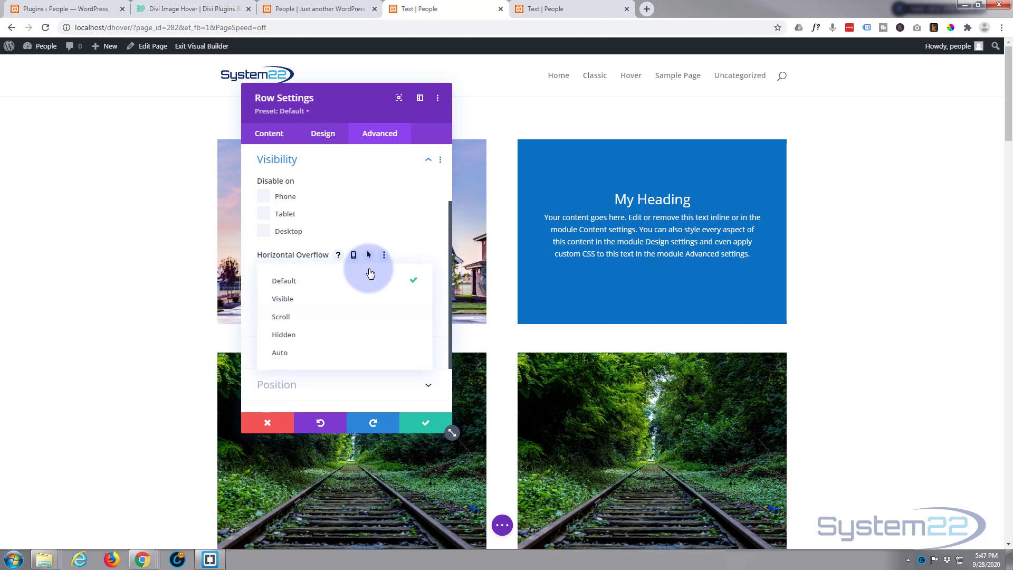
{"action": "left_click", "coordinate": [311, 335]}
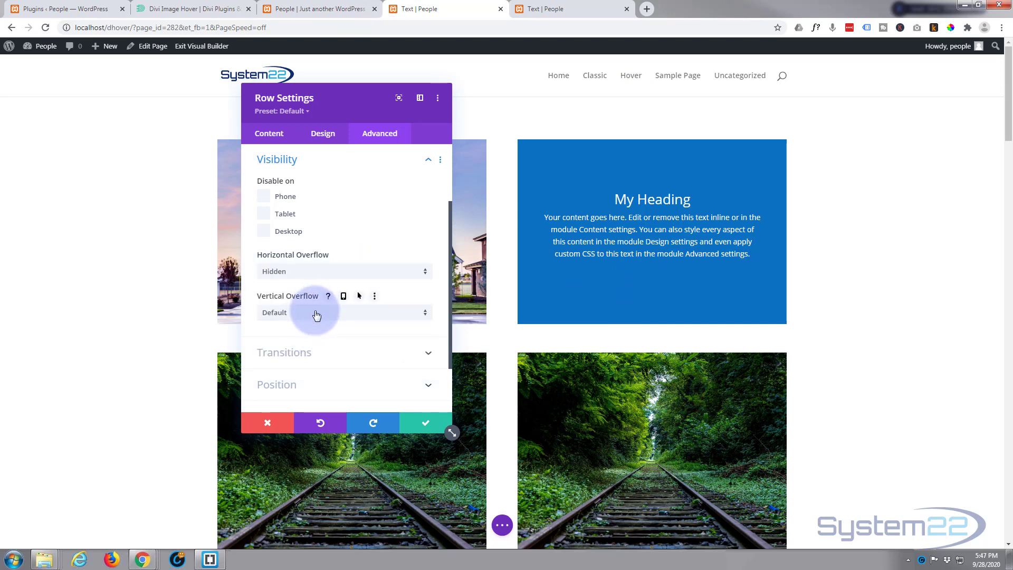
{"action": "left_click", "coordinate": [317, 315]}
{"action": "left_click", "coordinate": [306, 378]}
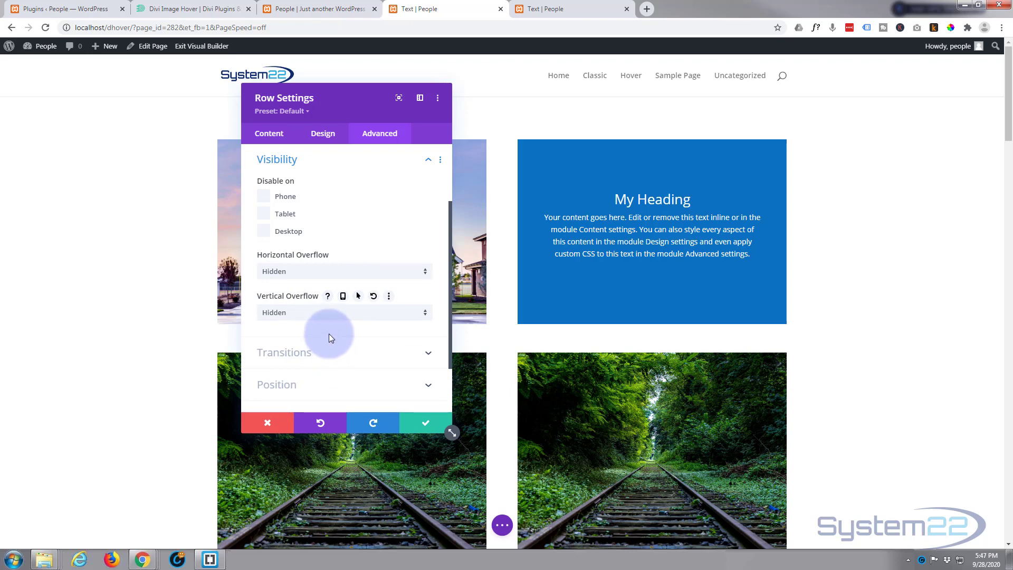
{"action": "left_click", "coordinate": [425, 424]}
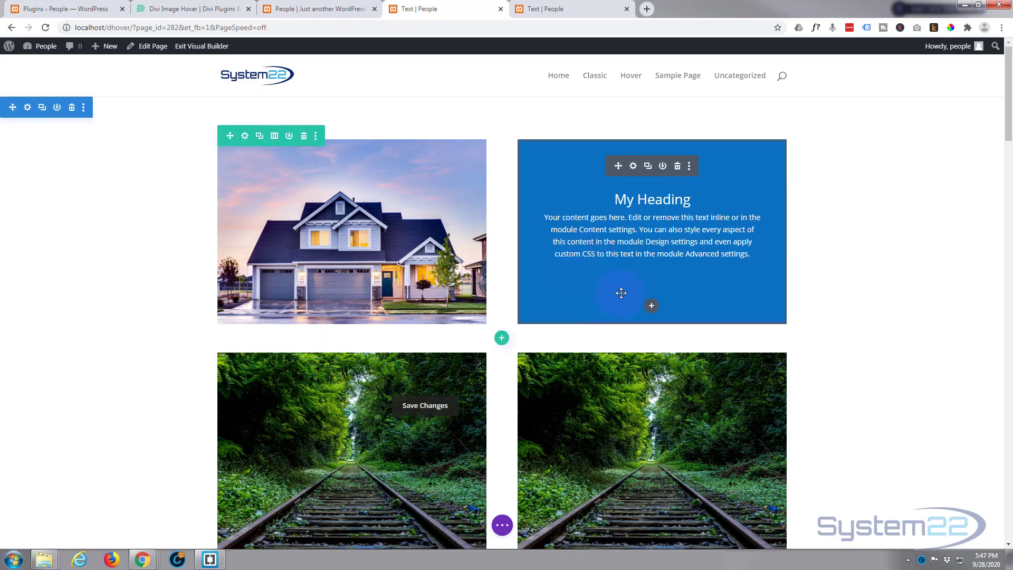
Enable a separate hover background and remove the blue desktop background from the text module.
{"action": "left_click", "coordinate": [633, 166]}
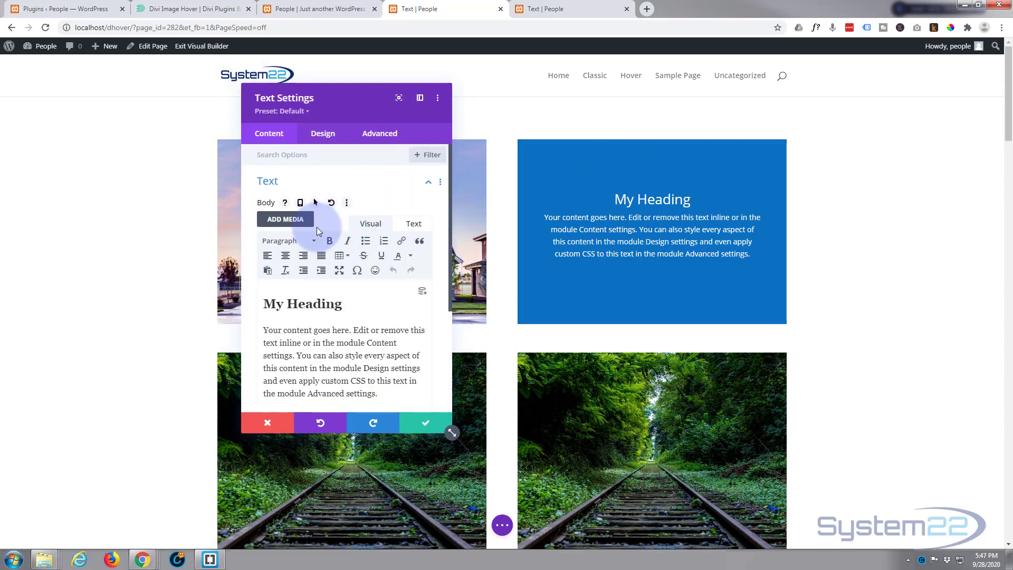
{"action": "scroll", "coordinate": [317, 227], "scroll_direction": "down", "scroll_amount": 2}
{"action": "scroll", "coordinate": [317, 227], "scroll_direction": "down", "scroll_amount": 1}
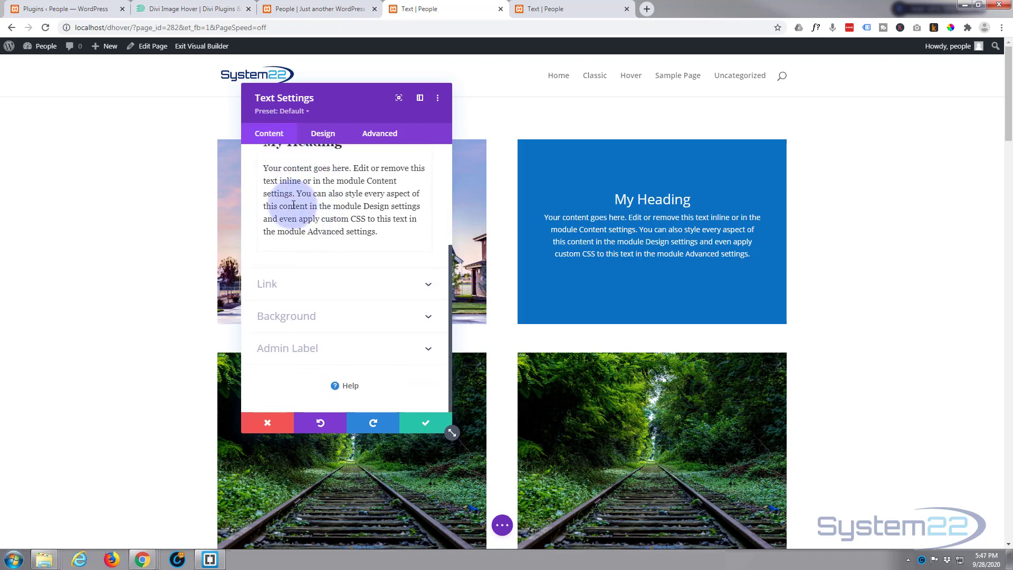
{"action": "left_click", "coordinate": [330, 316]}
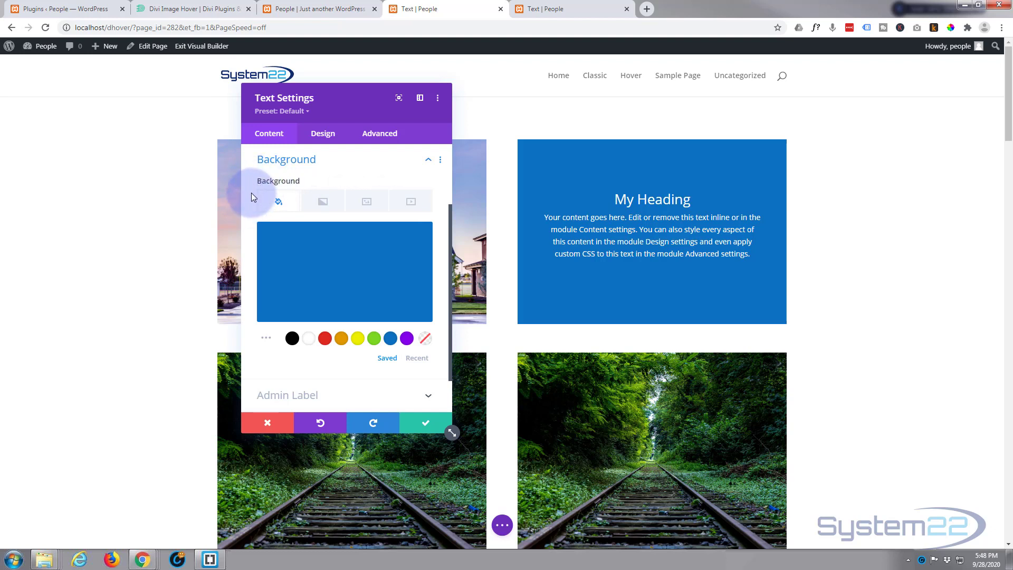
{"action": "mouse_move", "coordinate": [285, 182]}
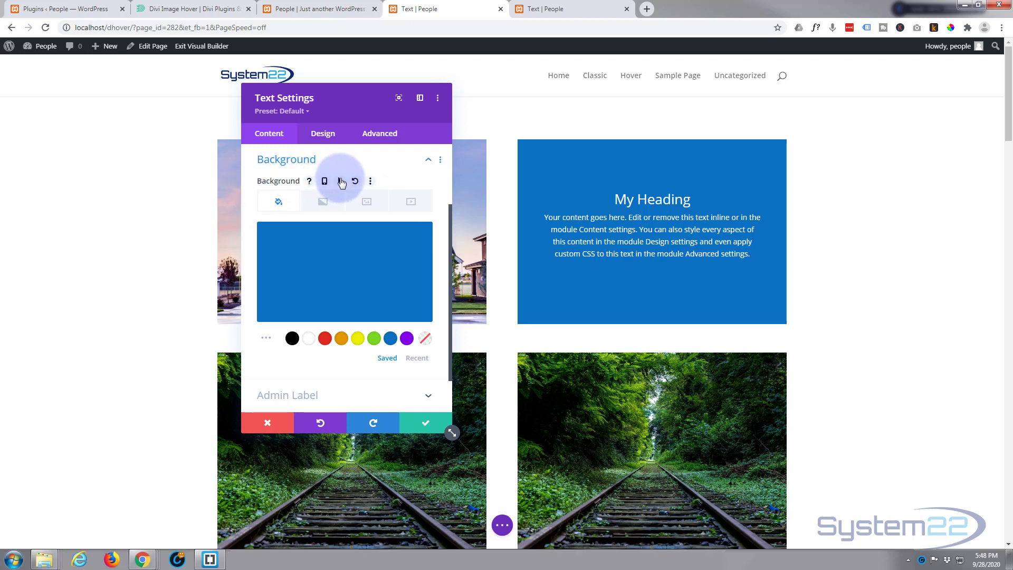
{"action": "left_click", "coordinate": [342, 181]}
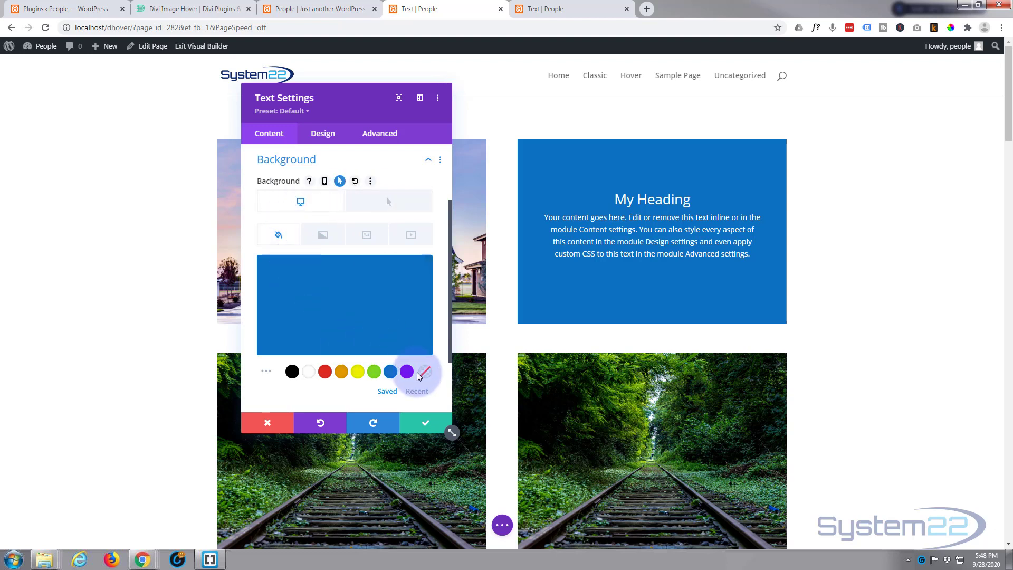
{"action": "left_click", "coordinate": [401, 272]}
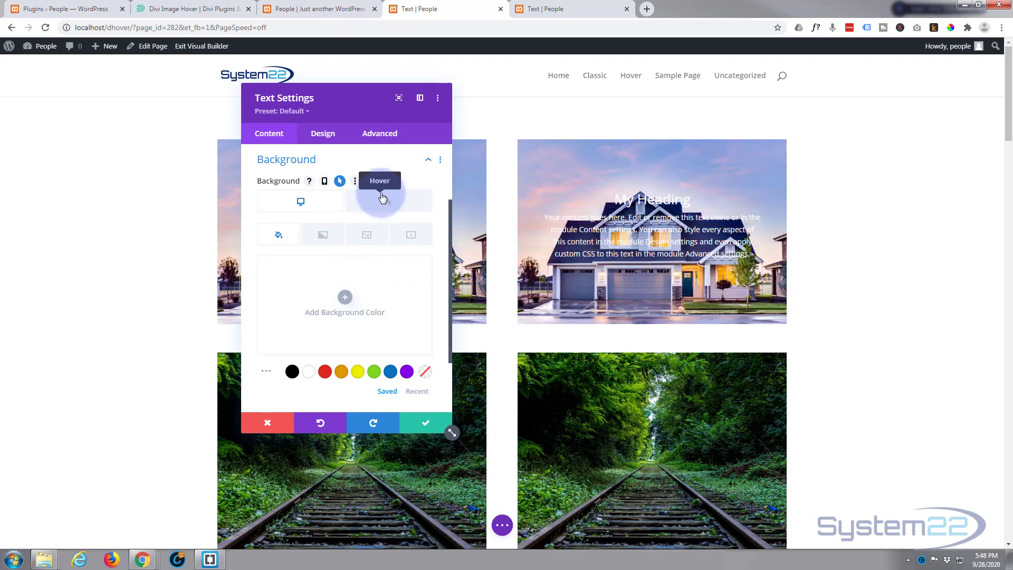
Apply the saved blue swatch as the text module's hover background.
{"action": "left_click", "coordinate": [387, 204]}
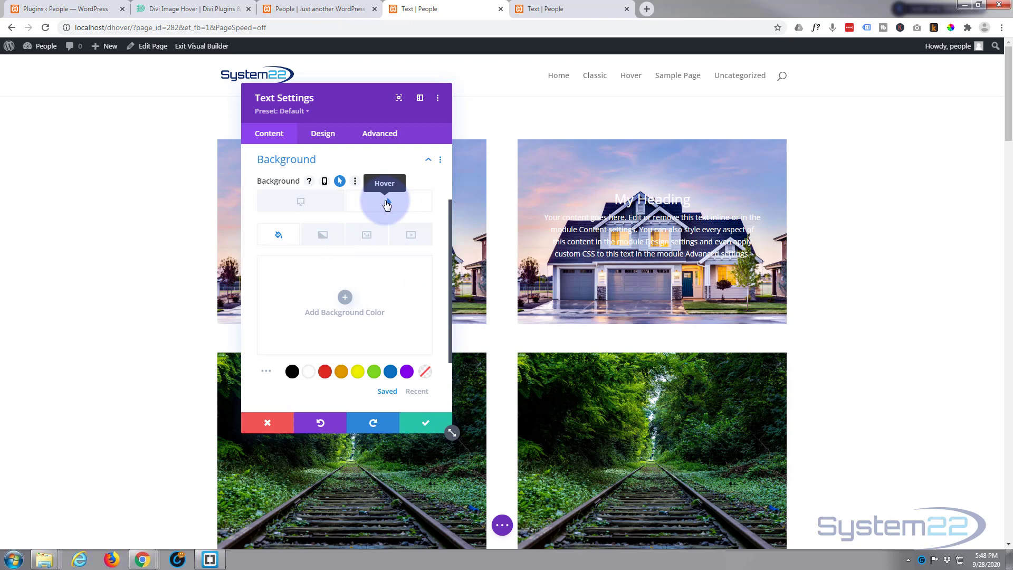
{"action": "left_click", "coordinate": [391, 373]}
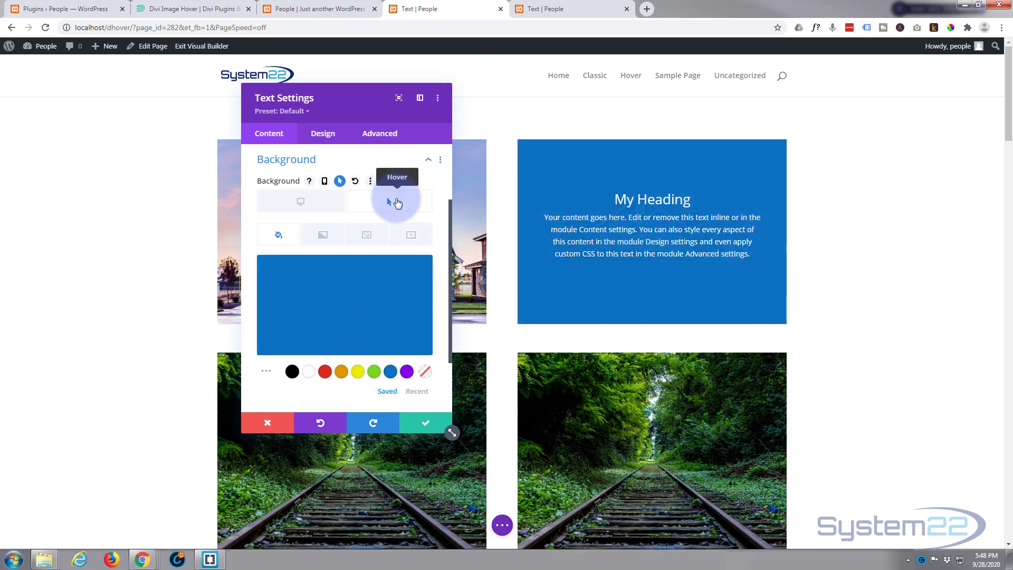
{"action": "left_click", "coordinate": [311, 206]}
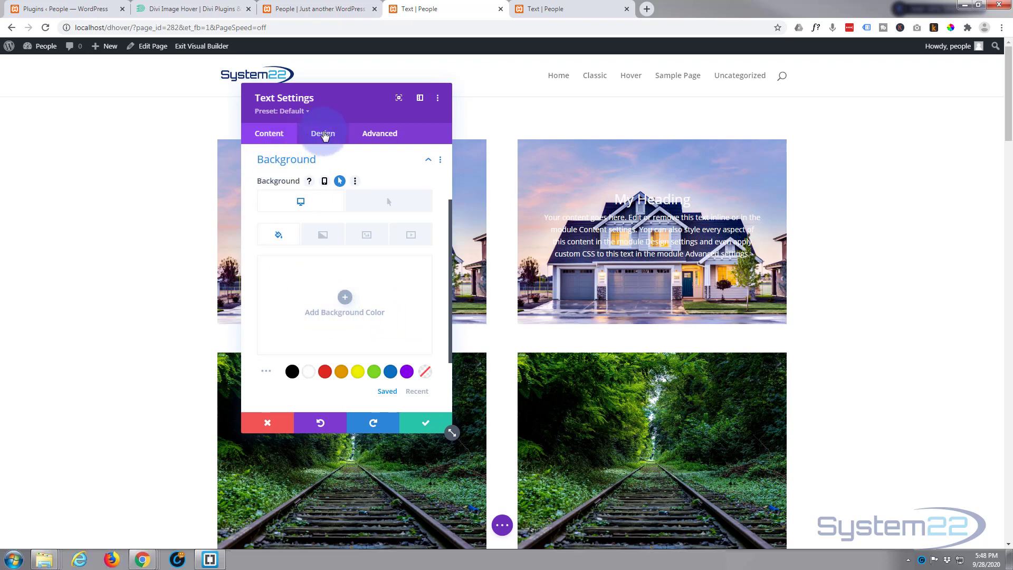
Enable hover padding and set the text module's default top padding to 350px.
{"action": "left_click", "coordinate": [323, 136]}
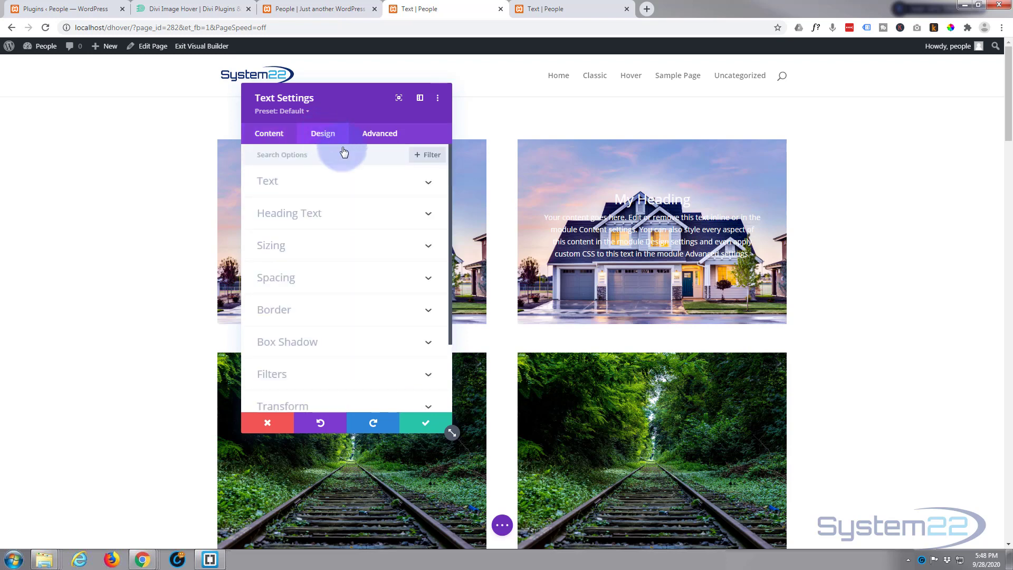
{"action": "left_click", "coordinate": [349, 284]}
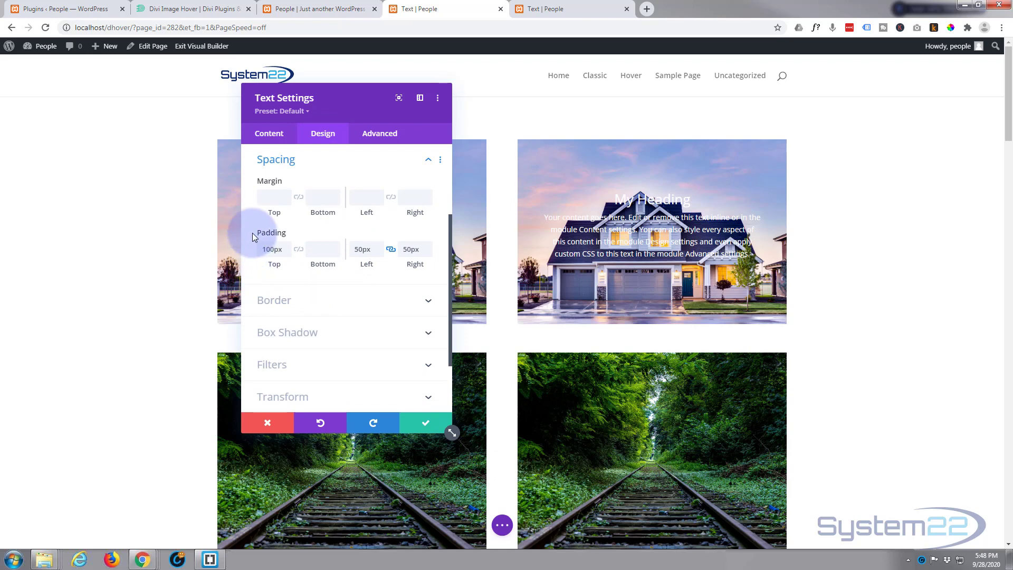
{"action": "mouse_move", "coordinate": [267, 232]}
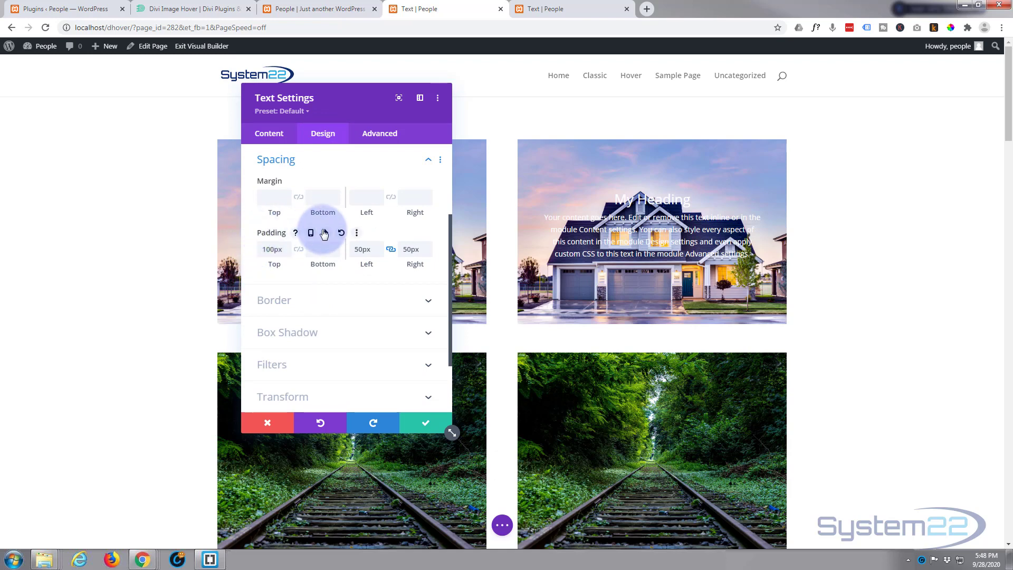
{"action": "left_click", "coordinate": [327, 232]}
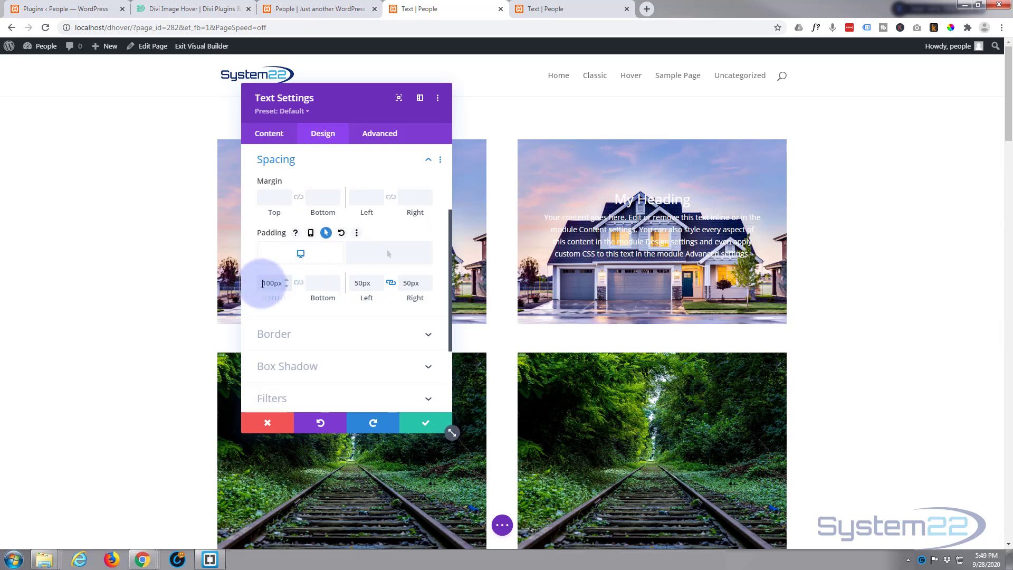
{"action": "double_click", "coordinate": [259, 280]}
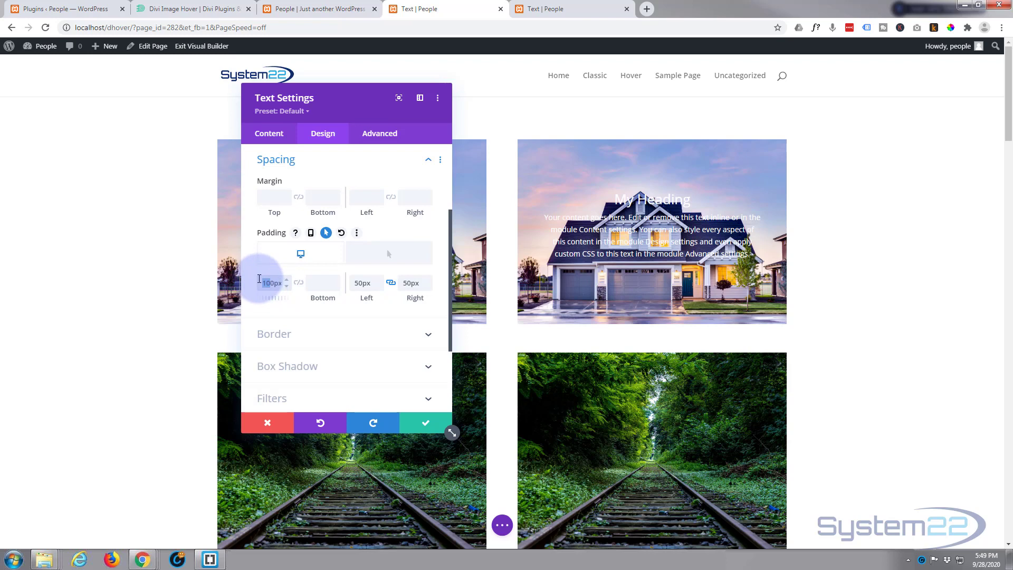
{"action": "type", "text": "350"}
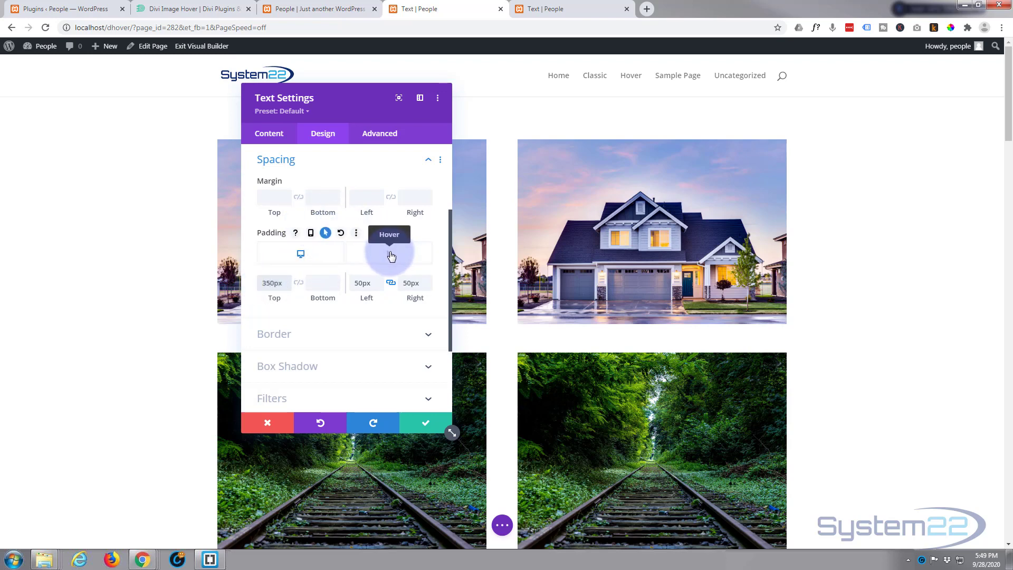
Set the text module's hover top padding to 100px.
{"action": "left_click", "coordinate": [391, 256]}
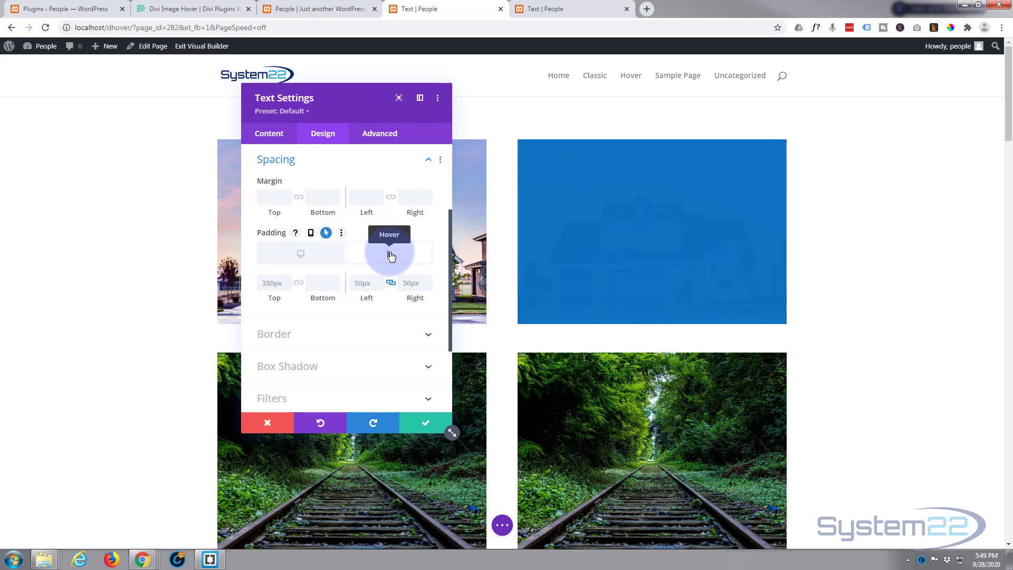
{"action": "left_click", "coordinate": [267, 284]}
{"action": "type", "text": "100"}
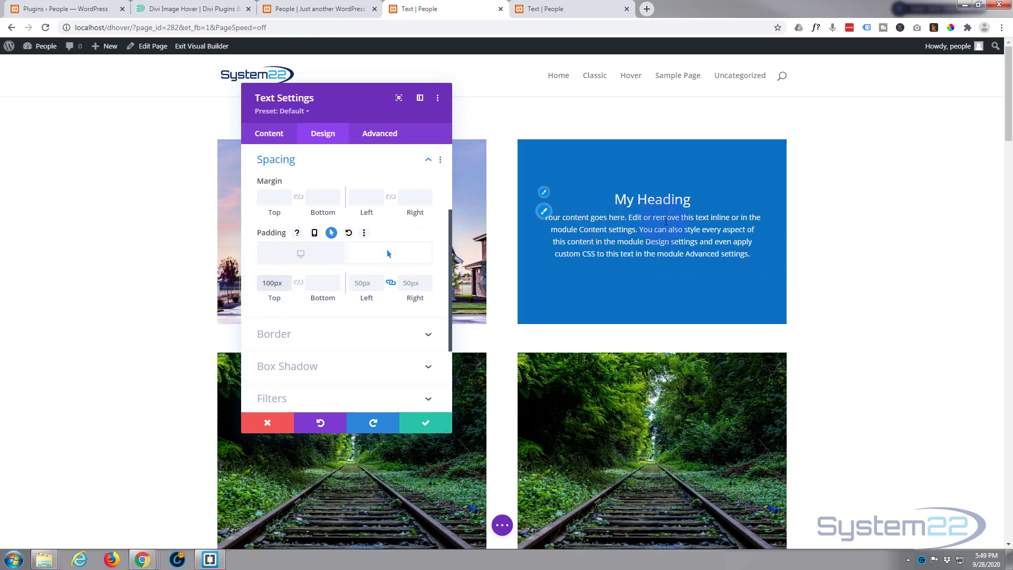
{"action": "left_click", "coordinate": [299, 255]}
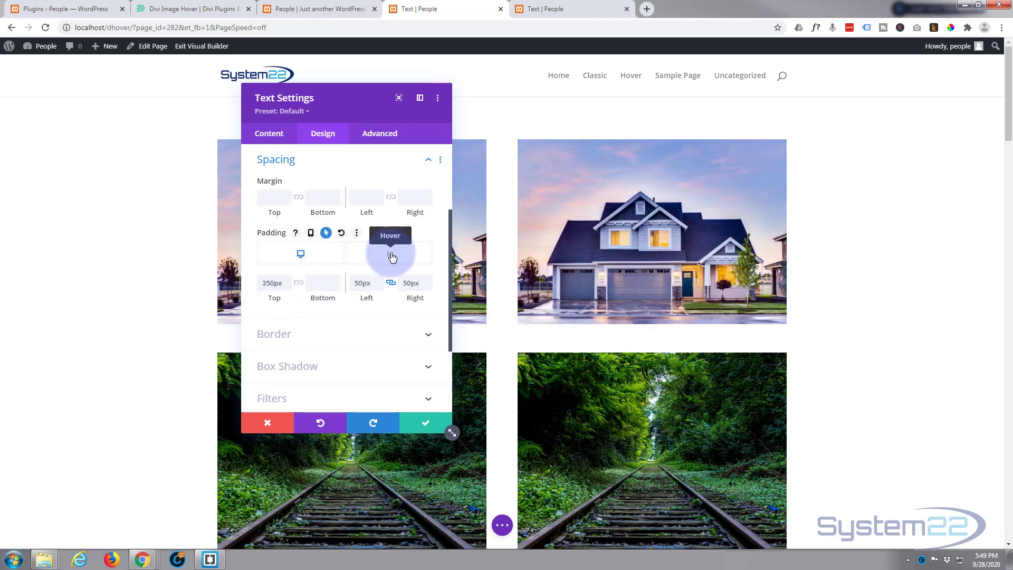
{"action": "left_click", "coordinate": [390, 256]}
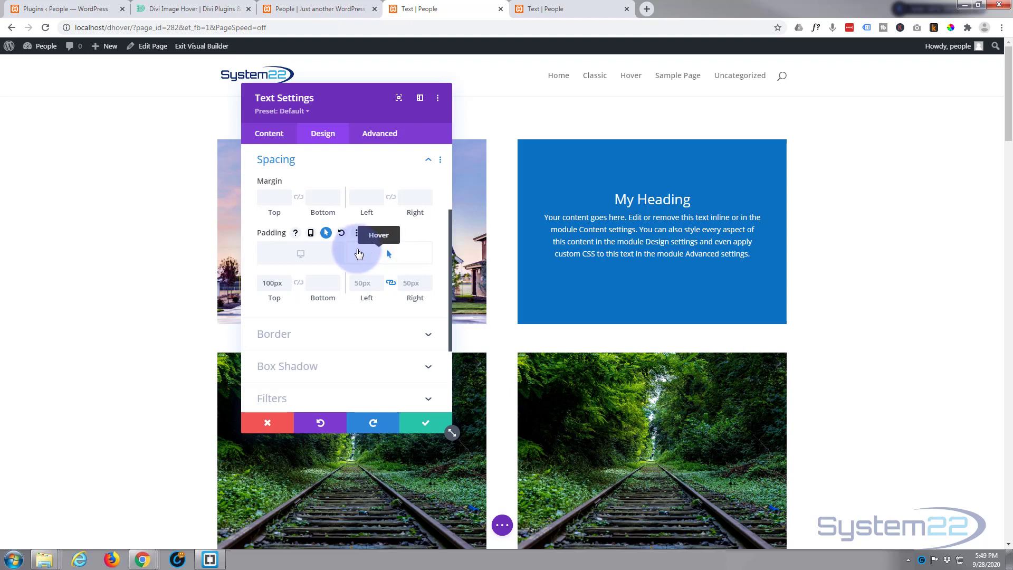
{"action": "left_click", "coordinate": [300, 248]}
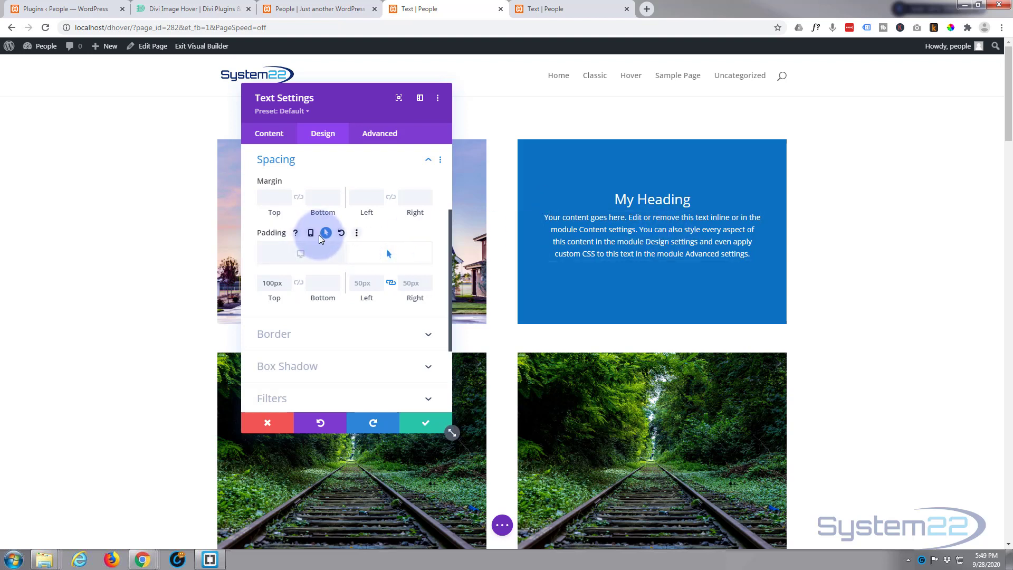
{"action": "left_click", "coordinate": [346, 151]}
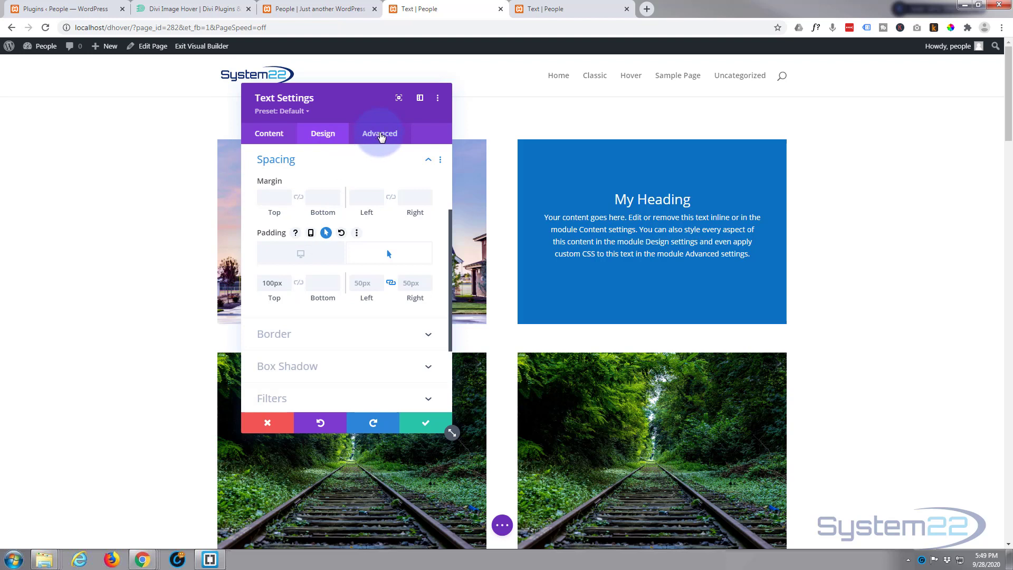
Give the text module's transitions a 1000ms duration and an Ease-In-Out speed curve.
{"action": "left_click", "coordinate": [380, 136]}
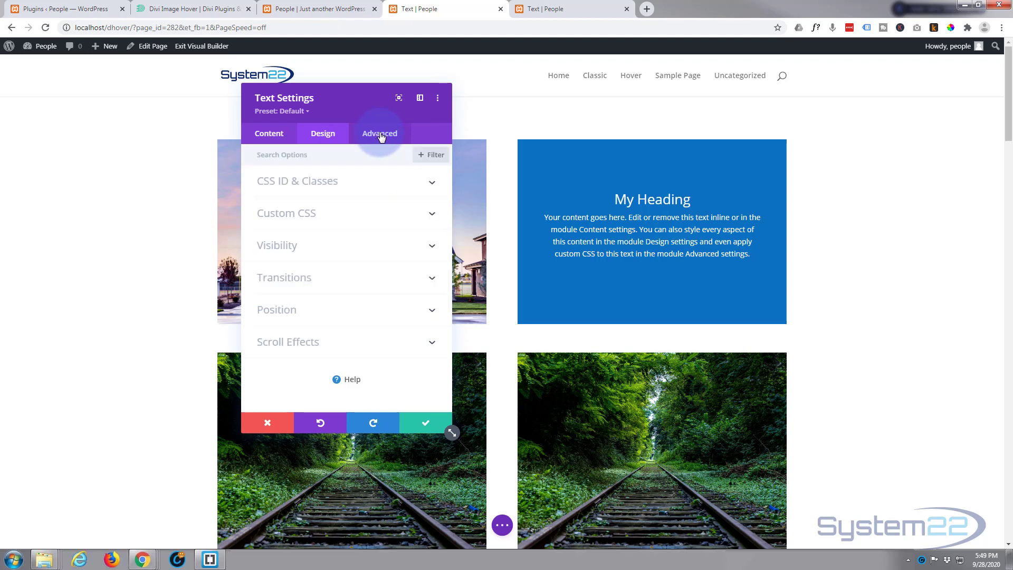
{"action": "left_click", "coordinate": [350, 278]}
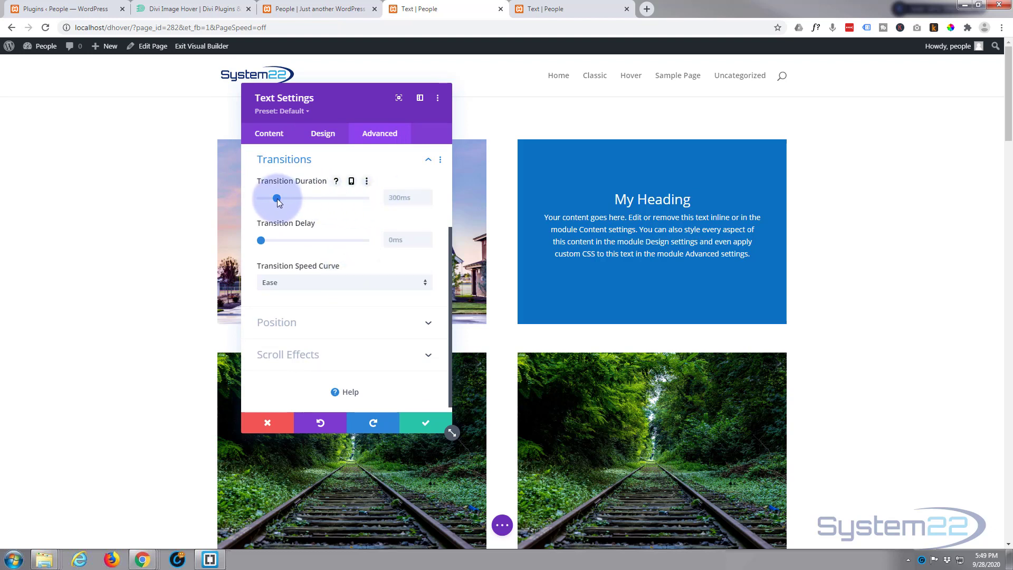
{"action": "left_click_drag", "start_coordinate": [276, 198], "coordinate": [321, 198]}
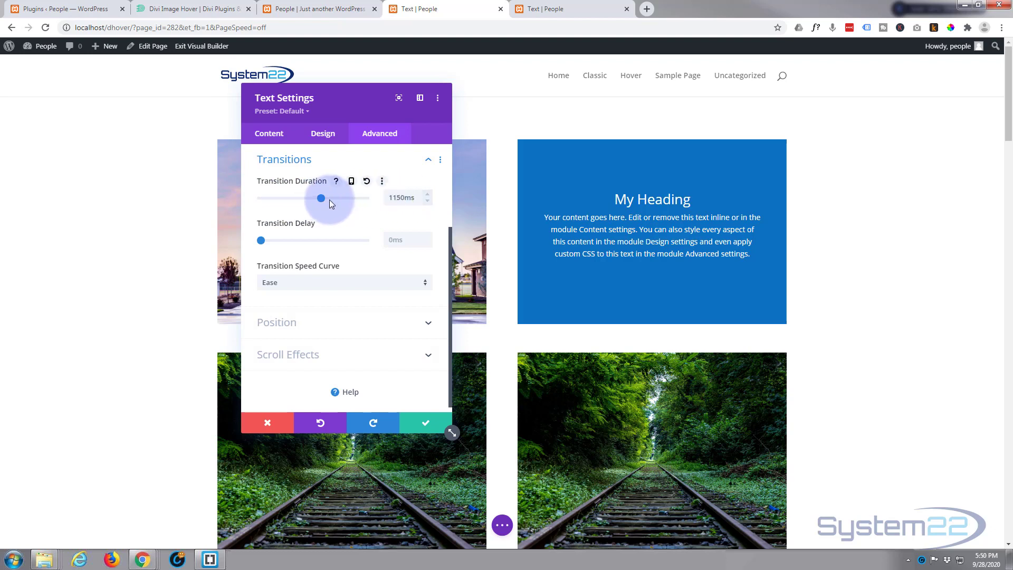
{"action": "left_click_drag", "start_coordinate": [321, 198], "coordinate": [313, 198]}
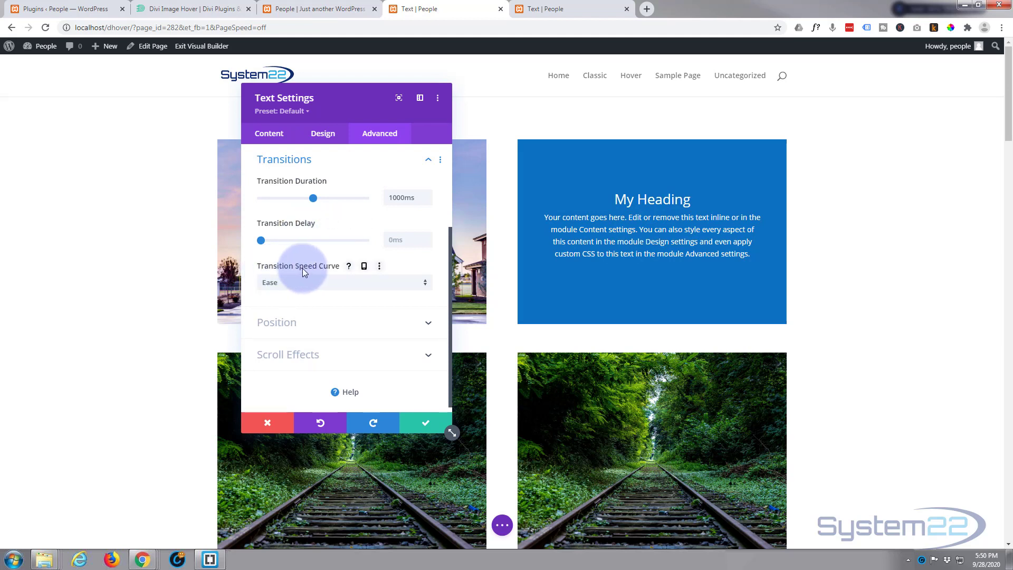
{"action": "left_click", "coordinate": [328, 282]}
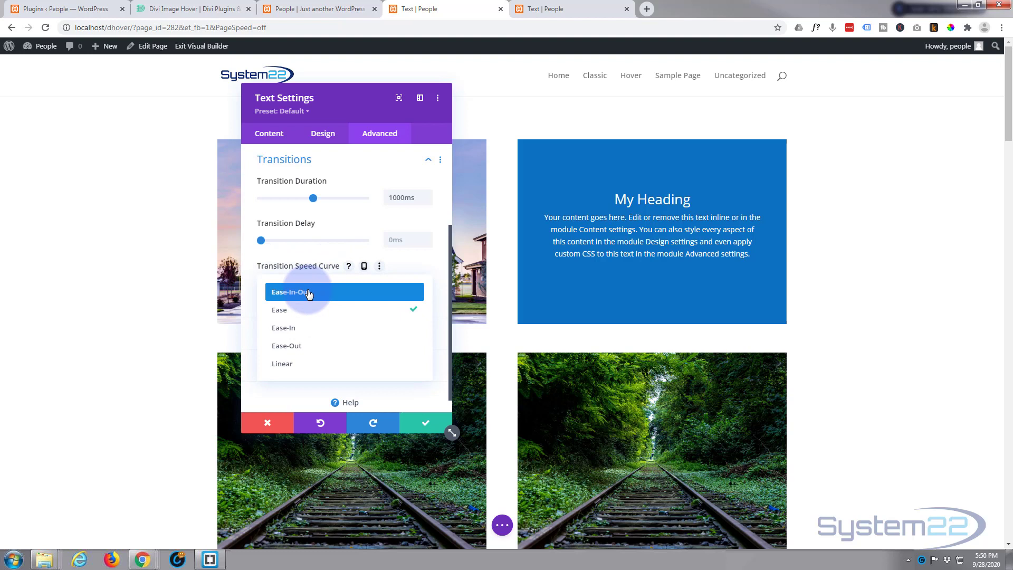
{"action": "left_click", "coordinate": [311, 292]}
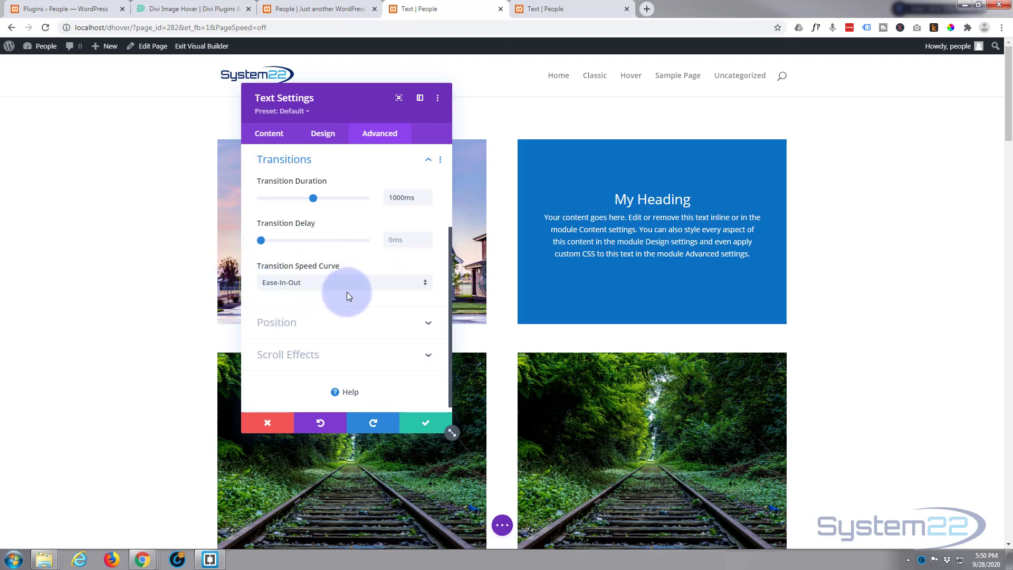
Save the text module and the page as a draft, then exit the Visual Builder.
{"action": "left_click", "coordinate": [428, 425]}
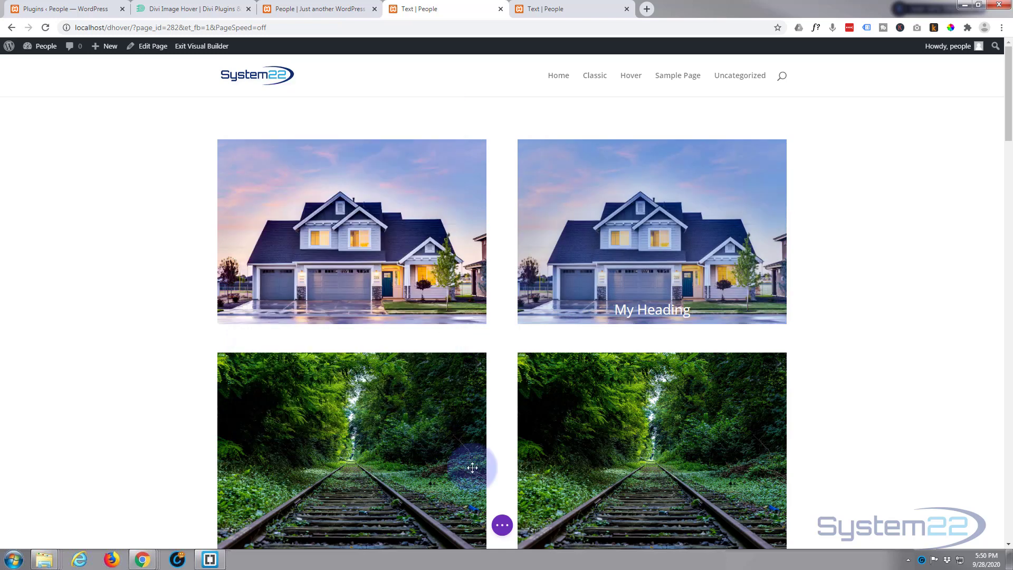
{"action": "left_click", "coordinate": [503, 527]}
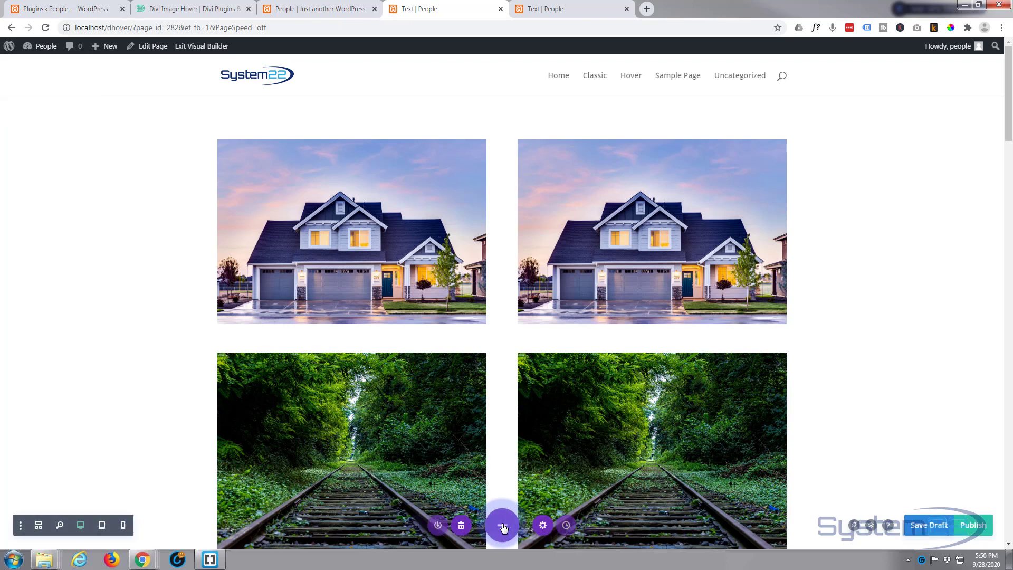
{"action": "left_click", "coordinate": [919, 525]}
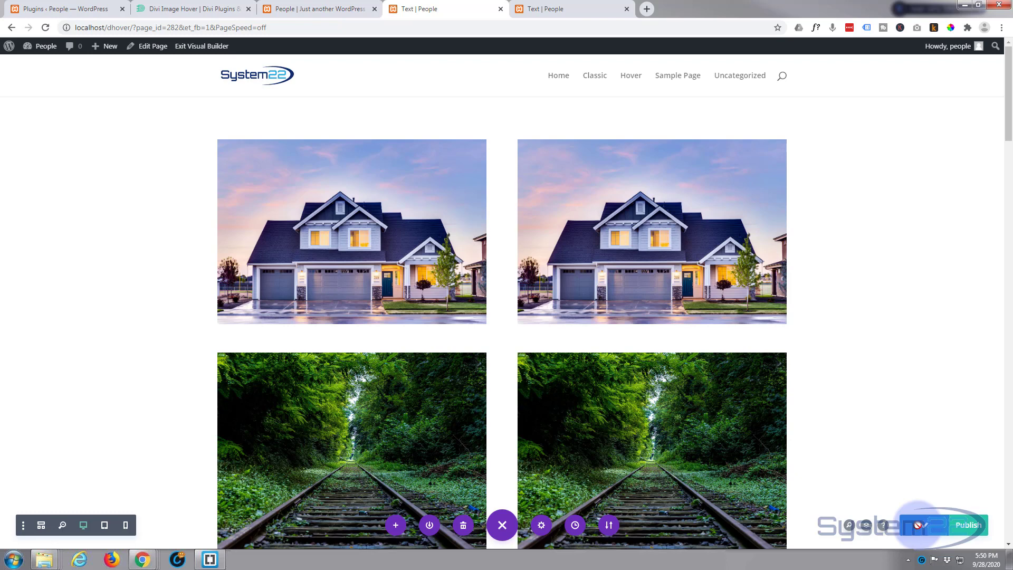
{"action": "left_click", "coordinate": [191, 48]}
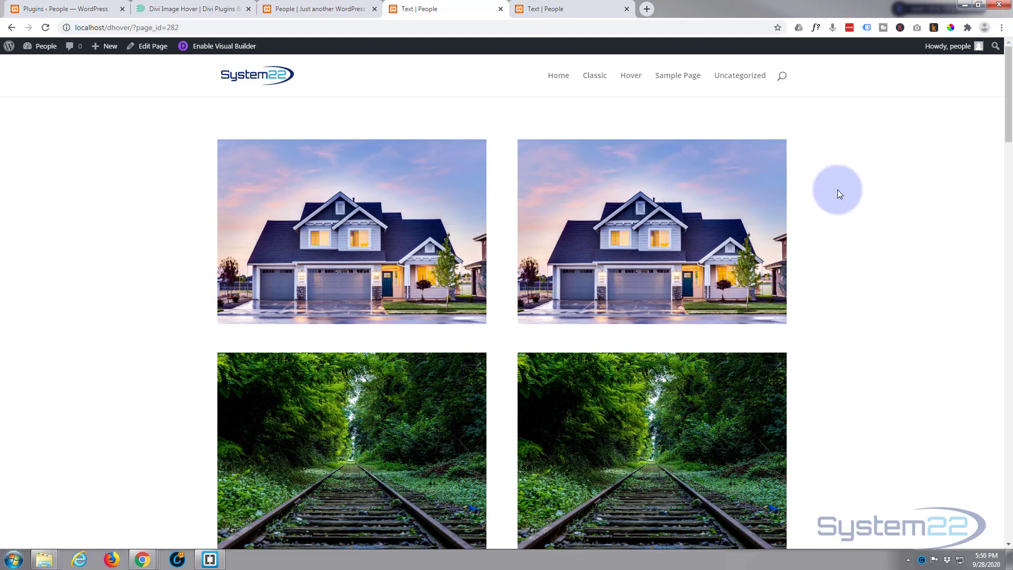
{"action": "mouse_move", "coordinate": [710, 210]}
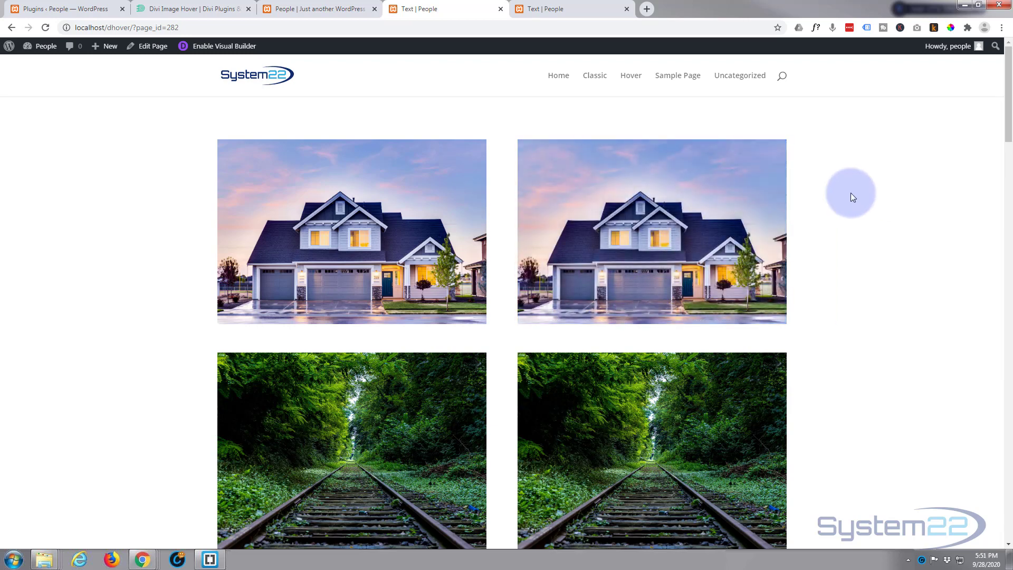
{"action": "mouse_move", "coordinate": [674, 221]}
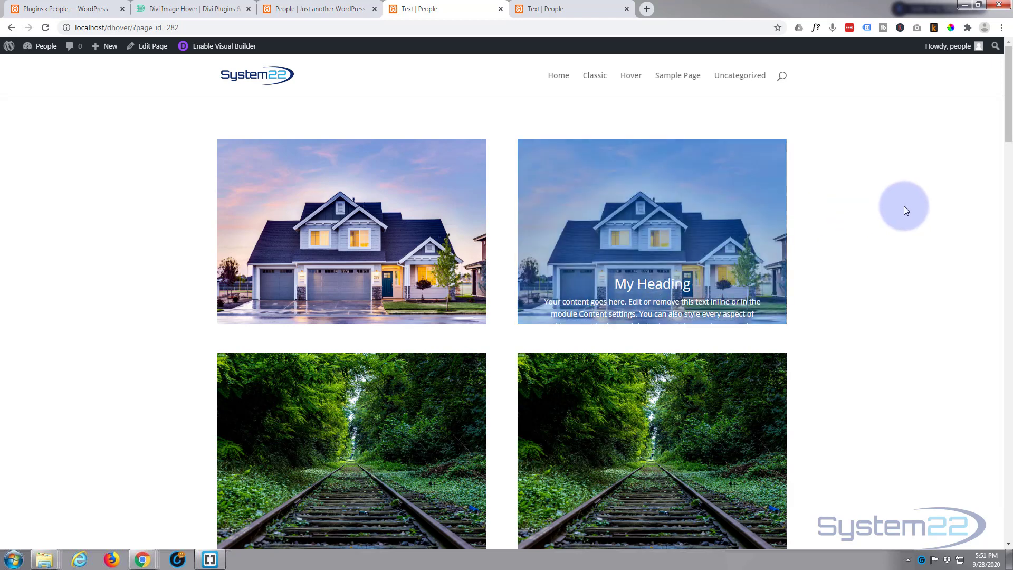
{"action": "mouse_move", "coordinate": [644, 254]}
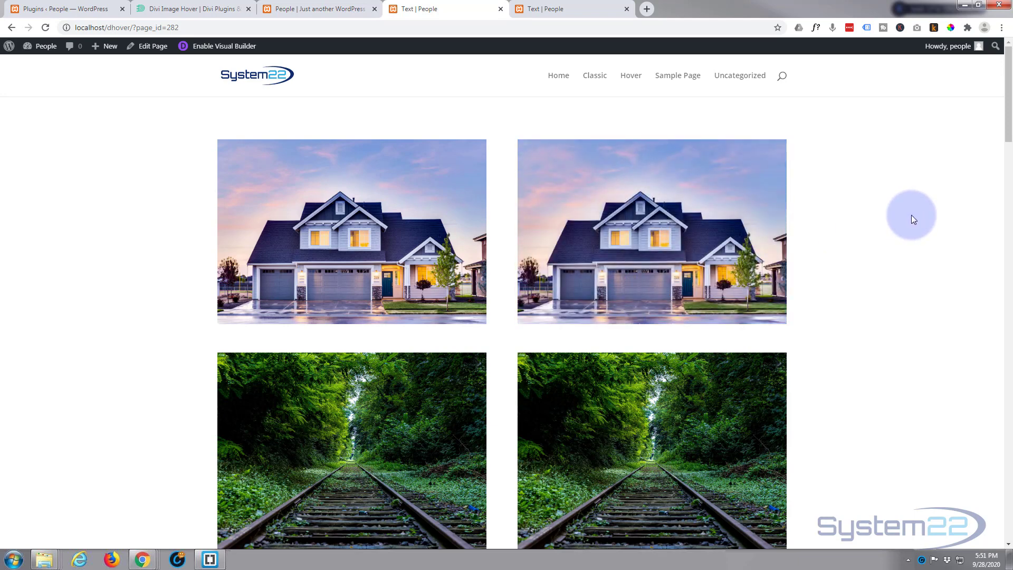
{"action": "mouse_move", "coordinate": [704, 246]}
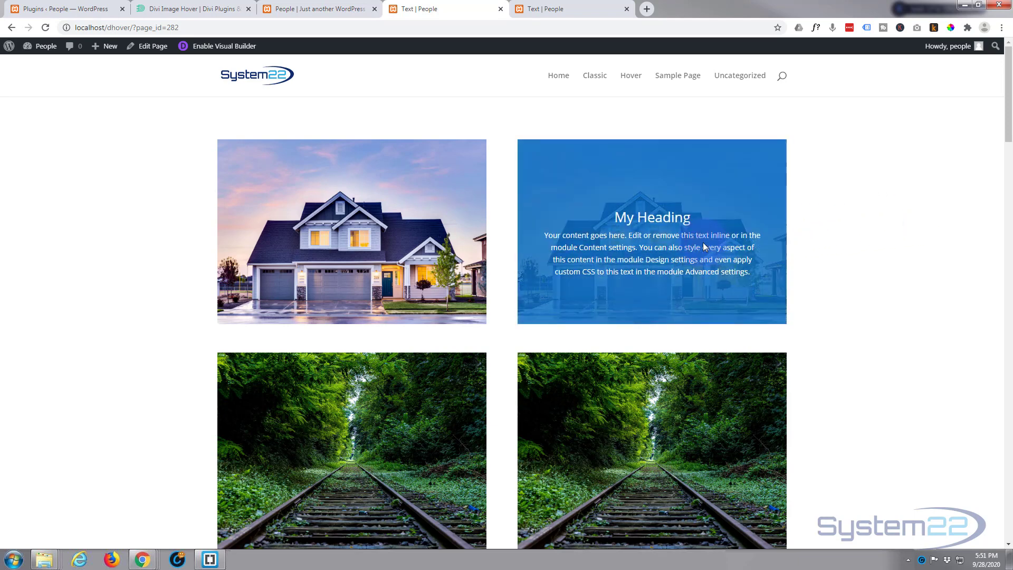